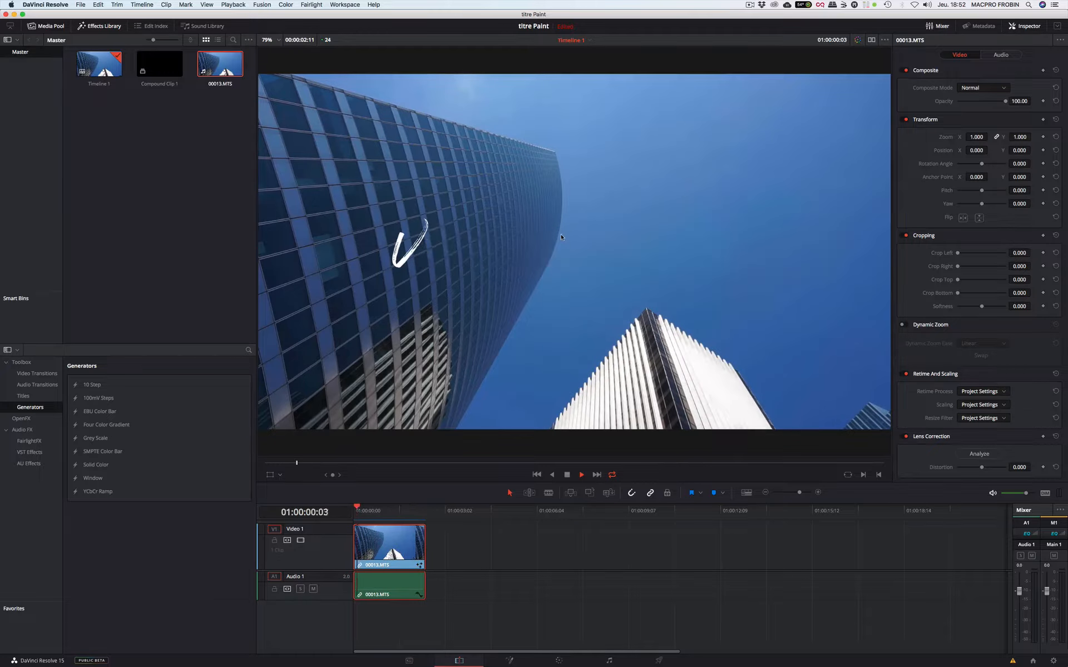
- Append clip 00013.MTS after the existing timeline clip and trim its end so the timeline lasts about 00:00:06:08
{"action": "left_click", "coordinate": [459, 555]}
{"action": "left_click_drag", "start_coordinate": [230, 71], "coordinate": [509, 553]}
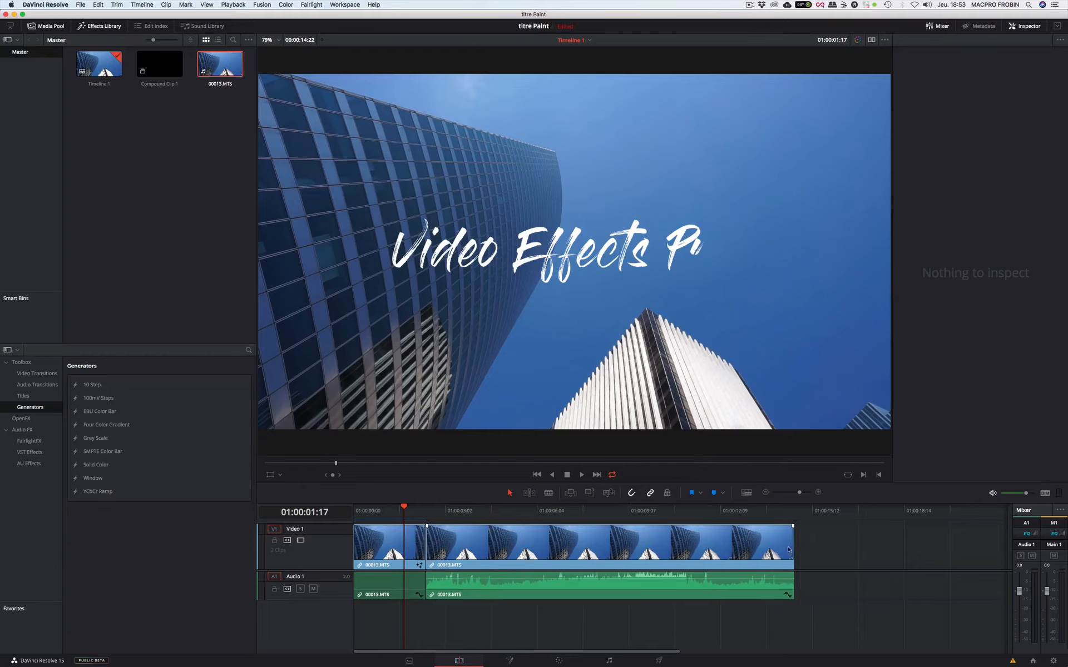
{"action": "left_click_drag", "start_coordinate": [781, 547], "coordinate": [477, 545]}
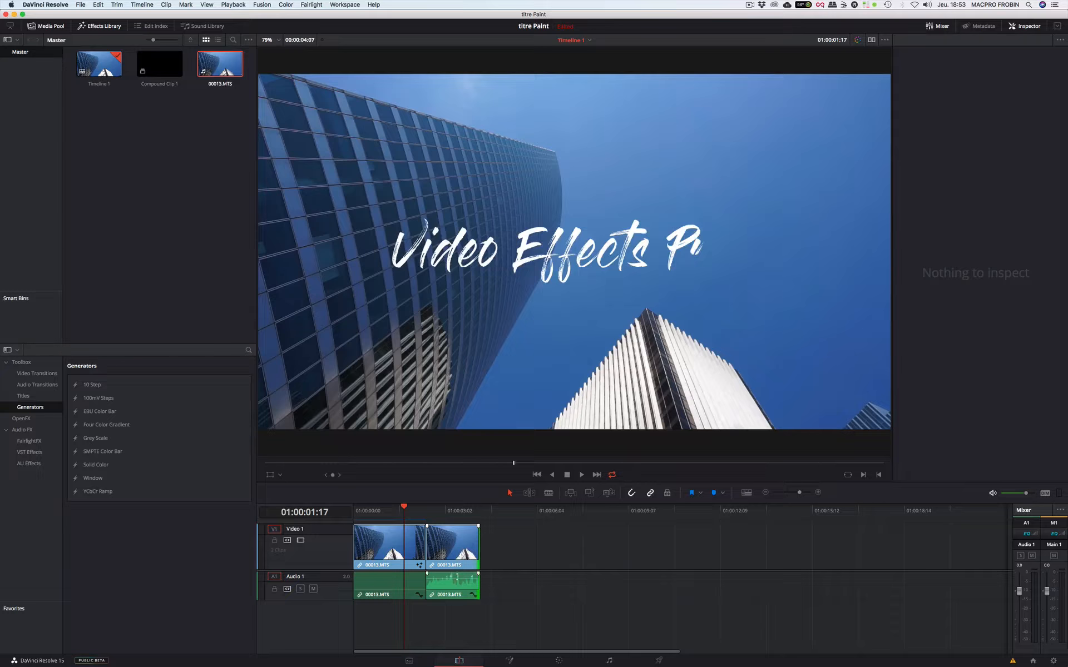
{"action": "left_click_drag", "start_coordinate": [457, 619], "coordinate": [457, 619]}
{"action": "left_click_drag", "start_coordinate": [477, 553], "coordinate": [538, 547]}
- Open the second timeline clip's composition on the Fusion page and disconnect MediaIn1 from MediaOut1
{"action": "left_click", "coordinate": [509, 661]}
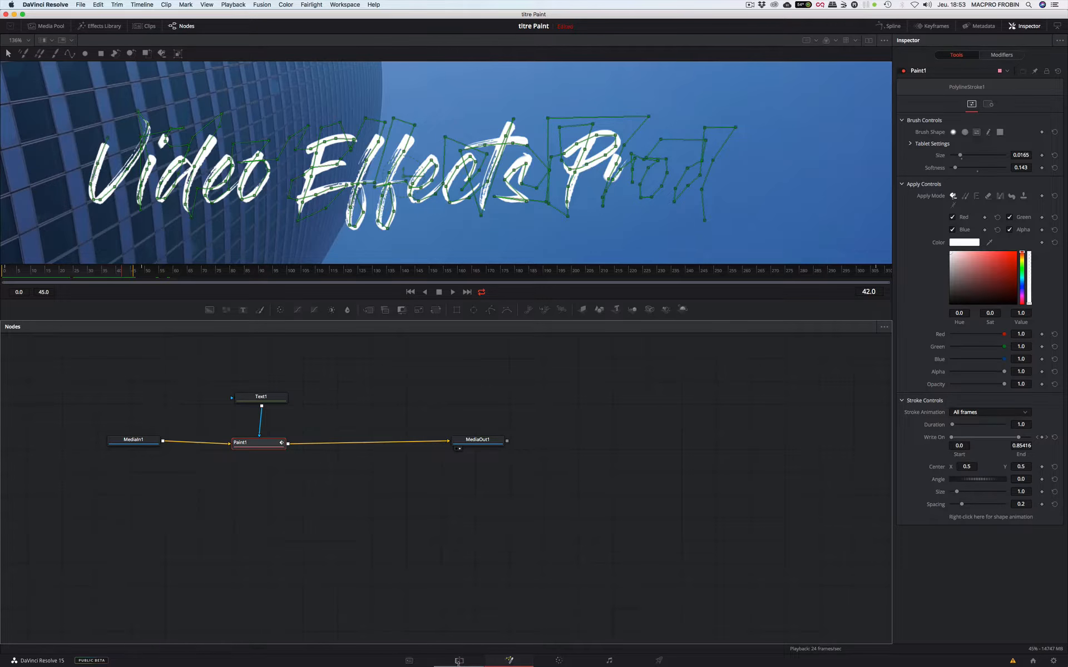
{"action": "left_click", "coordinate": [460, 661]}
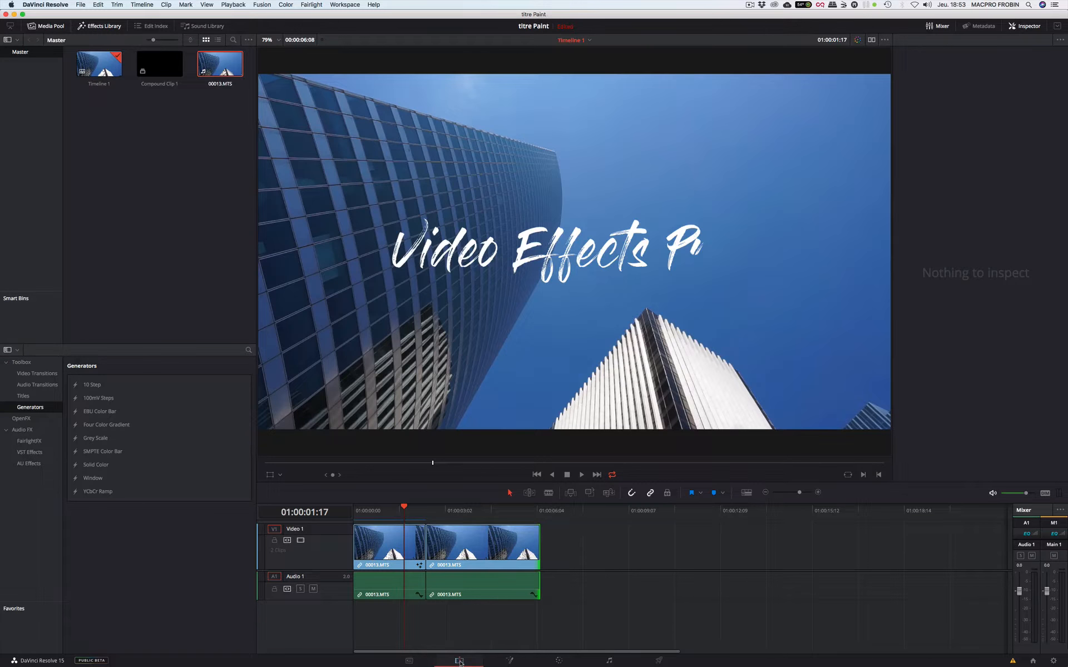
{"action": "left_click", "coordinate": [480, 509]}
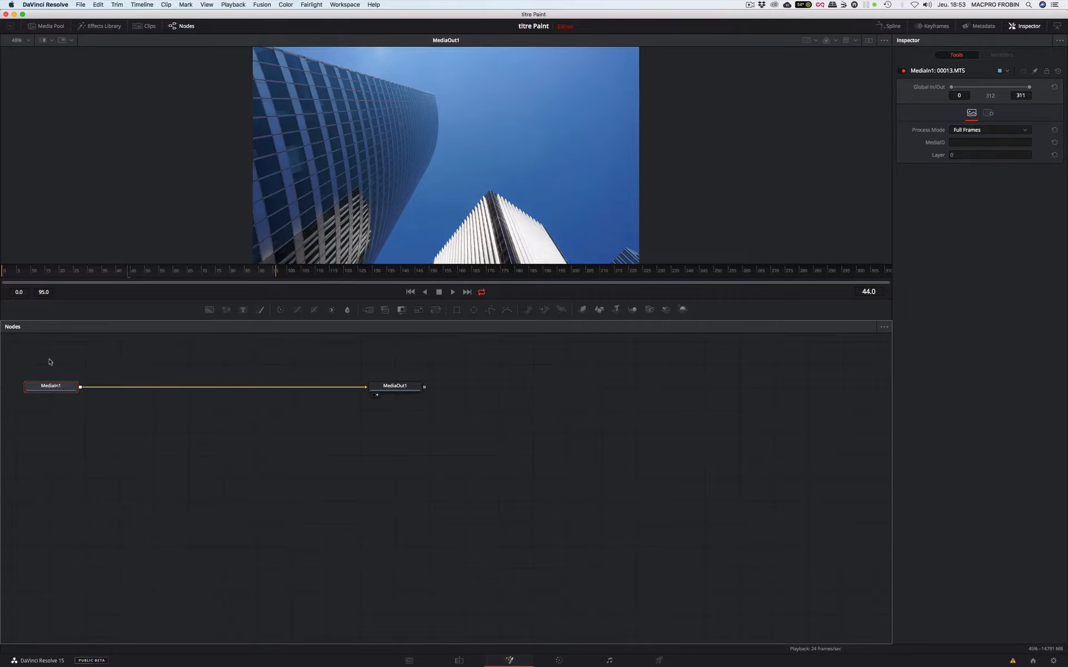
{"action": "left_click_drag", "start_coordinate": [39, 359], "coordinate": [600, 445]}
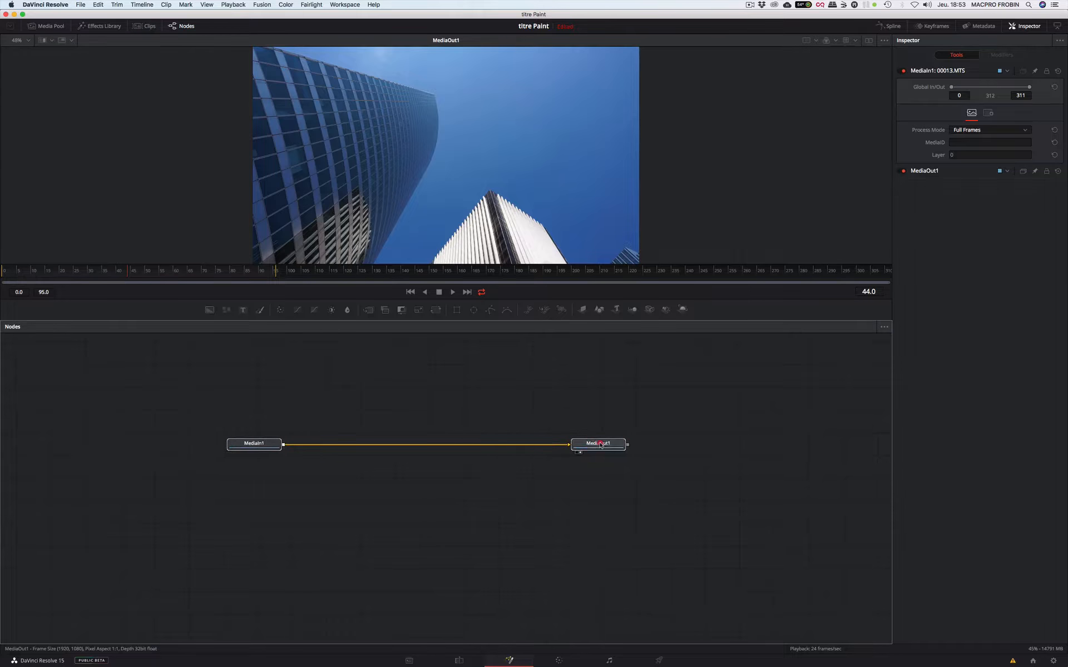
{"action": "left_click", "coordinate": [599, 443]}
{"action": "left_click", "coordinate": [442, 446]}
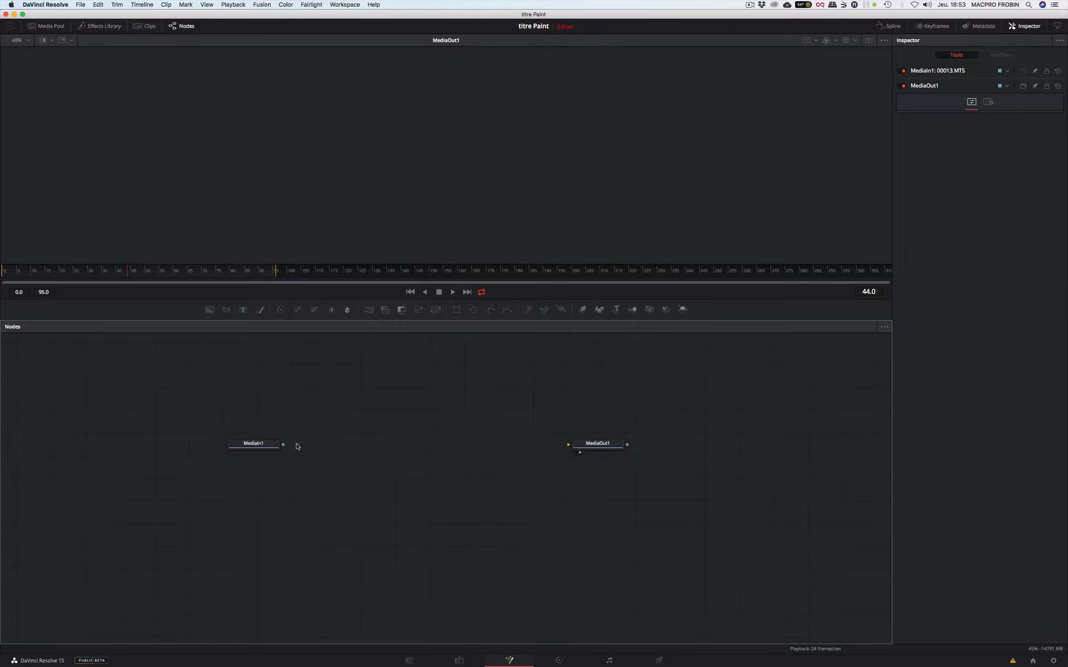
- Add a Text+ node above and between MediaIn1 and MediaOut1, show it in the viewer, and enter the text TEXTE
{"action": "left_click", "coordinate": [242, 310]}
{"action": "left_click", "coordinate": [469, 207]}
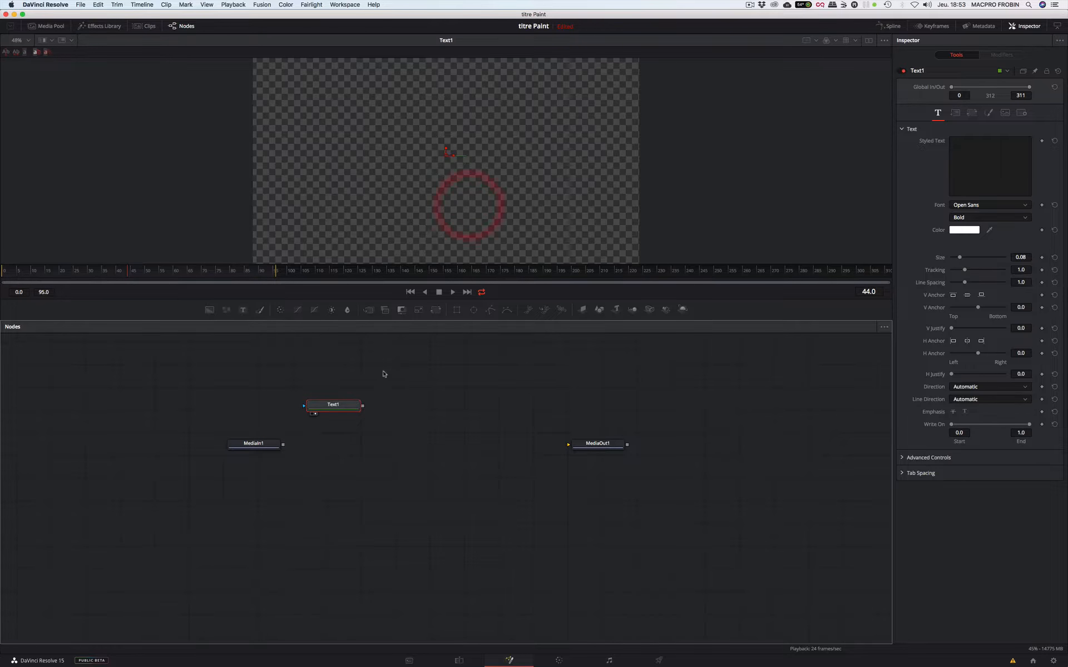
{"action": "left_click_drag", "start_coordinate": [348, 409], "coordinate": [450, 388]}
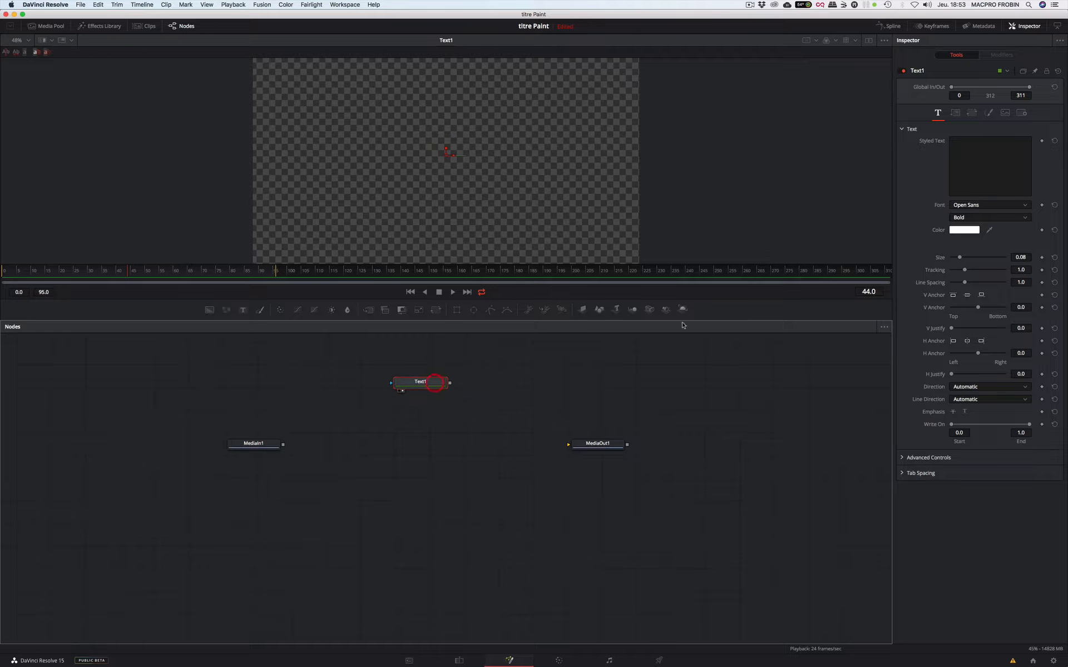
{"action": "left_click", "coordinate": [969, 141]}
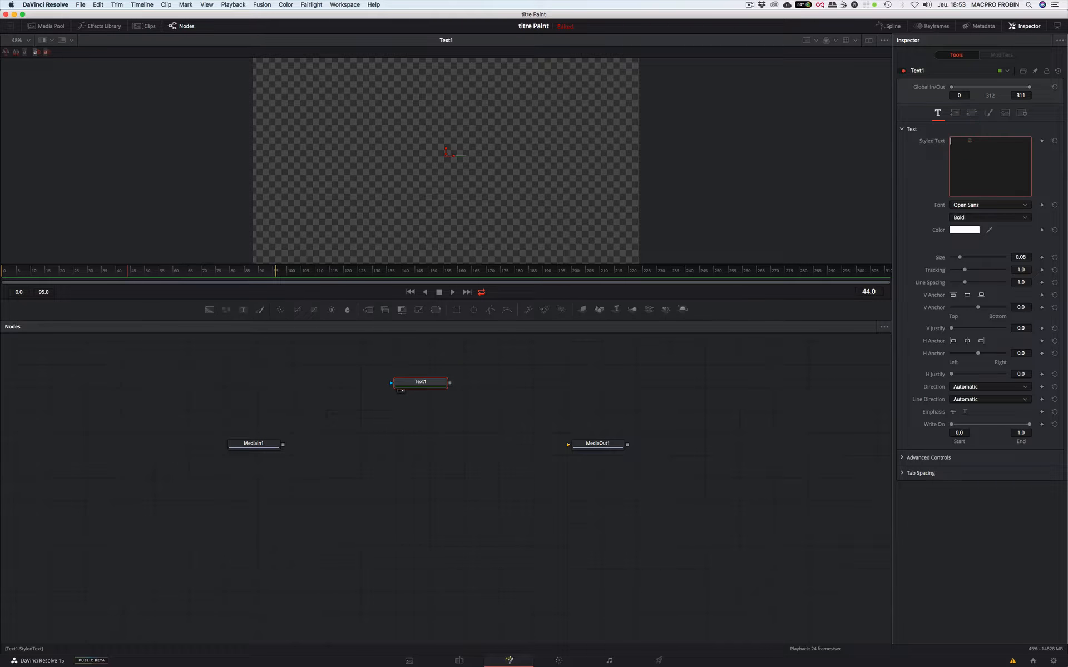
{"action": "type", "text": "TEXTE"}
- Style the text in the Gloss And Bloom font at a size of about 0.2047 and shift it slightly down and right
{"action": "left_click", "coordinate": [986, 206]}
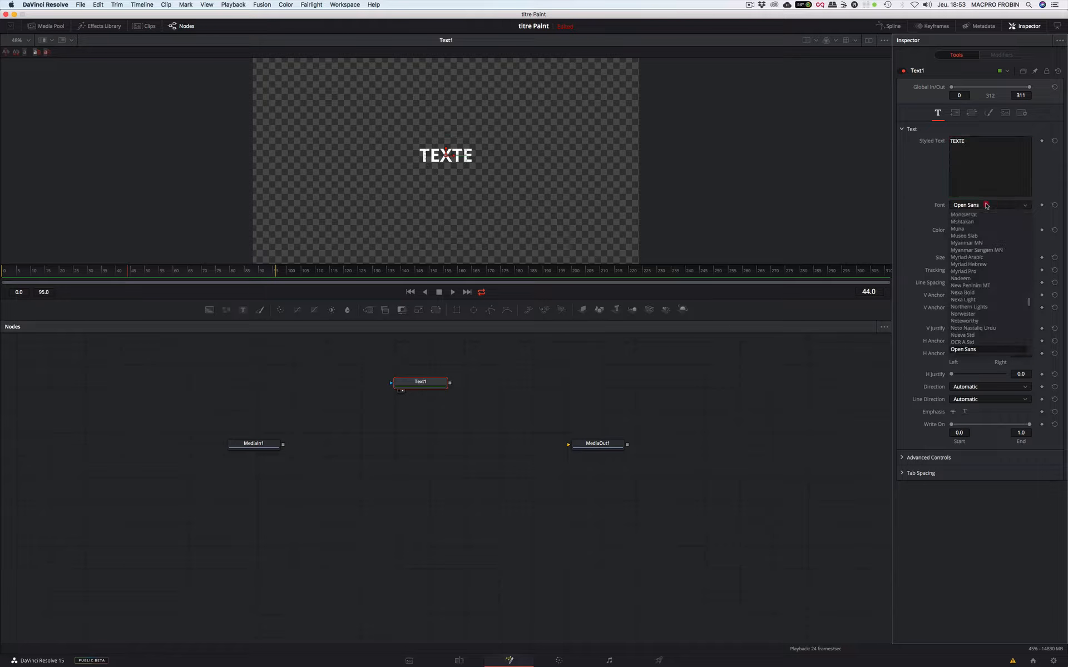
{"action": "left_click", "coordinate": [969, 142]}
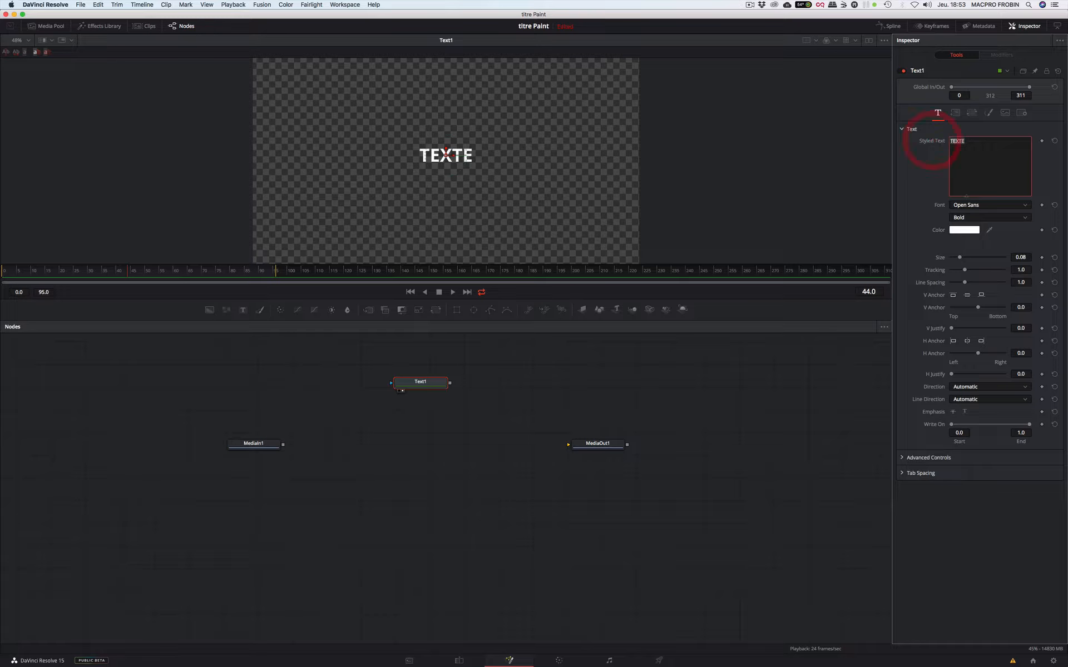
{"action": "left_click", "coordinate": [970, 205]}
{"action": "scroll", "coordinate": [970, 282], "scroll_direction": "up", "scroll_amount": 10}
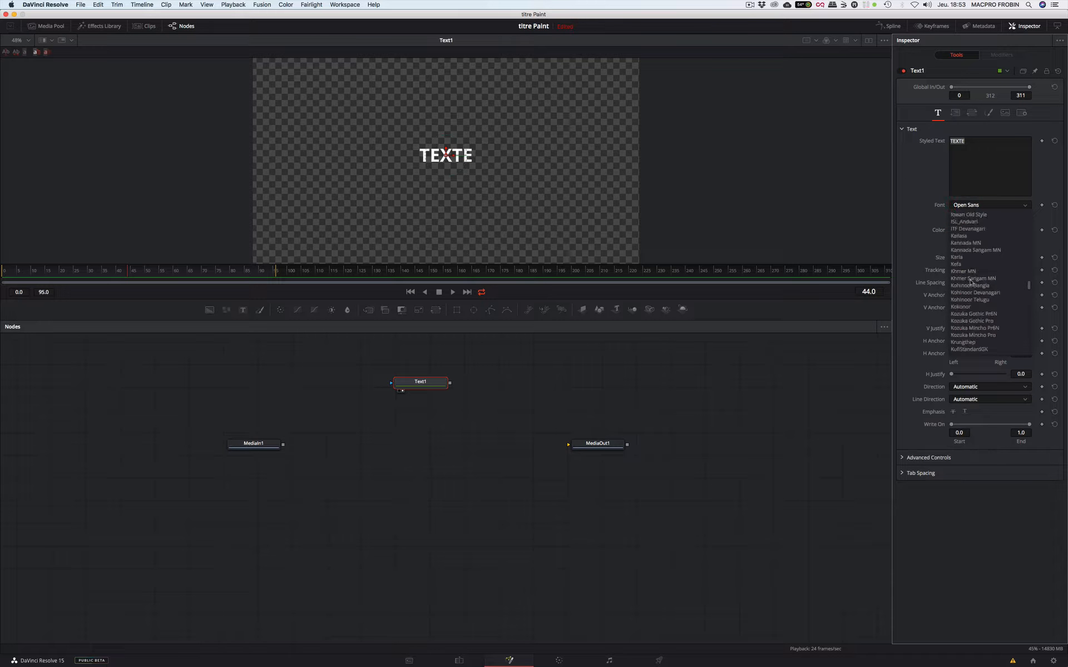
{"action": "scroll", "coordinate": [970, 282], "scroll_direction": "up", "scroll_amount": 5}
{"action": "scroll", "coordinate": [970, 282], "scroll_direction": "up", "scroll_amount": 5}
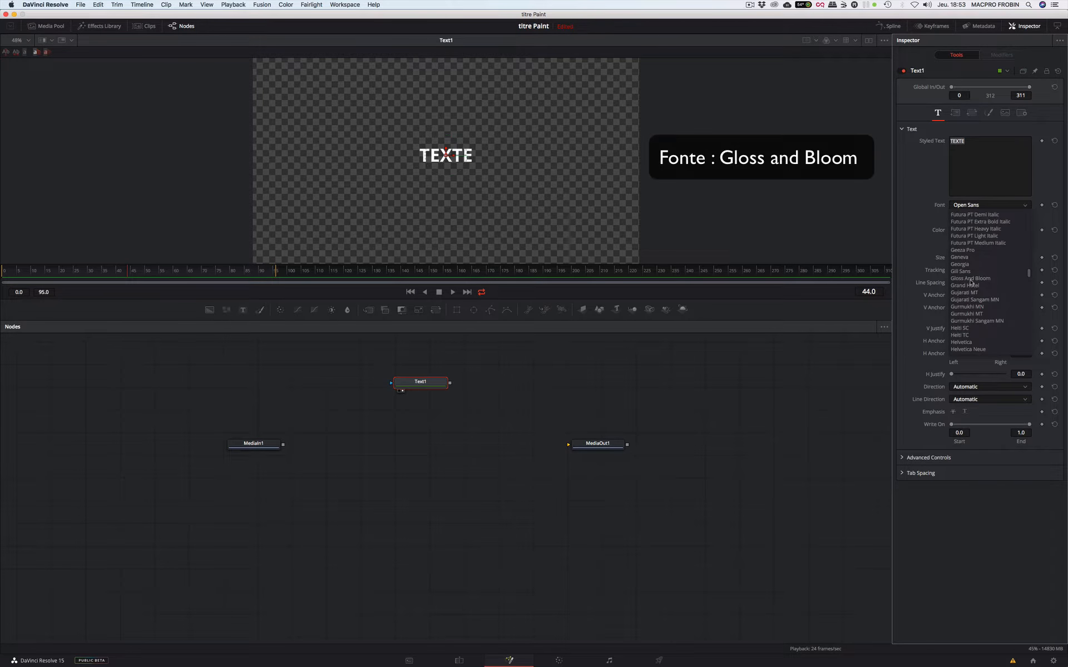
{"action": "left_click", "coordinate": [968, 278]}
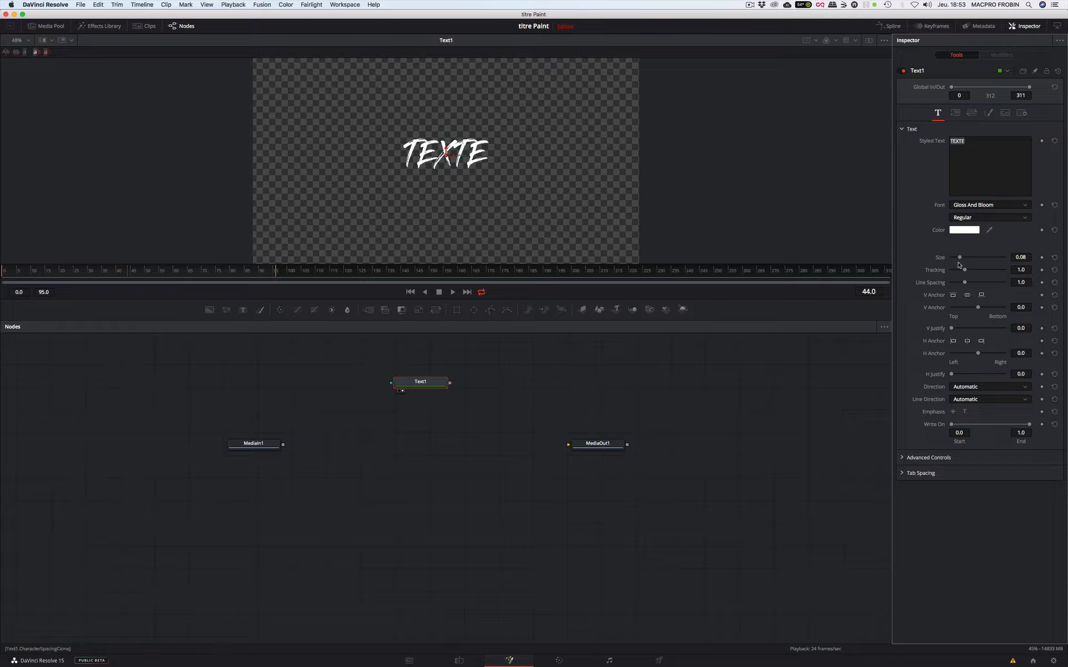
{"action": "left_click_drag", "start_coordinate": [961, 258], "coordinate": [975, 260]}
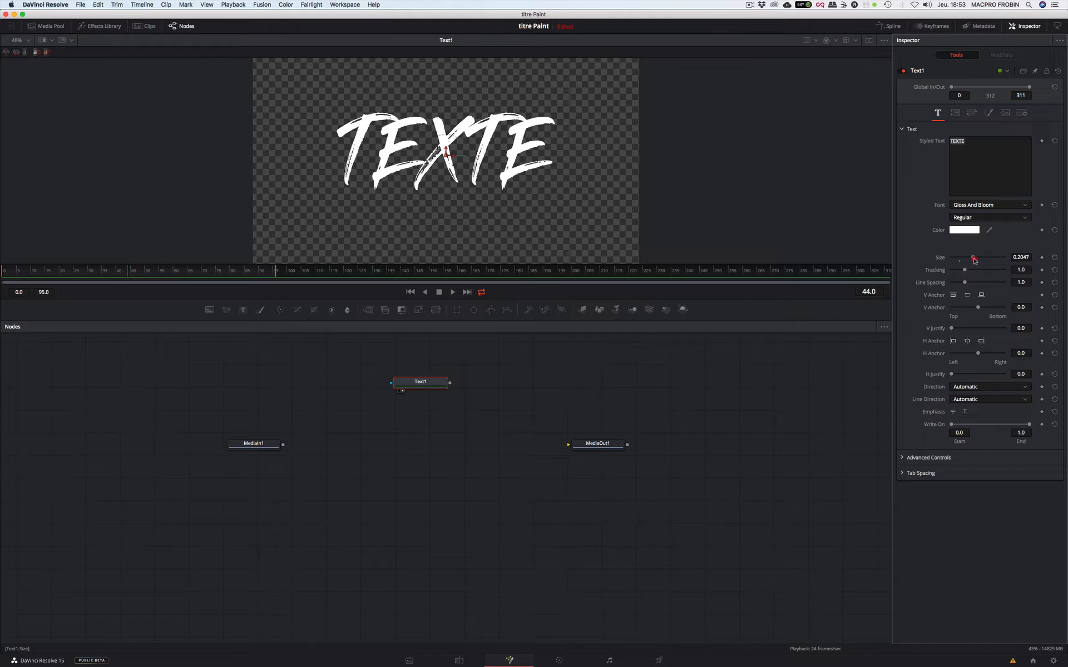
{"action": "mouse_move", "coordinate": [446, 150]}
{"action": "left_mouse_down"}
{"action": "mouse_move", "coordinate": [451, 163]}
{"action": "mouse_move", "coordinate": [482, 165]}
{"action": "mouse_move", "coordinate": [457, 166]}
{"action": "left_mouse_up"}
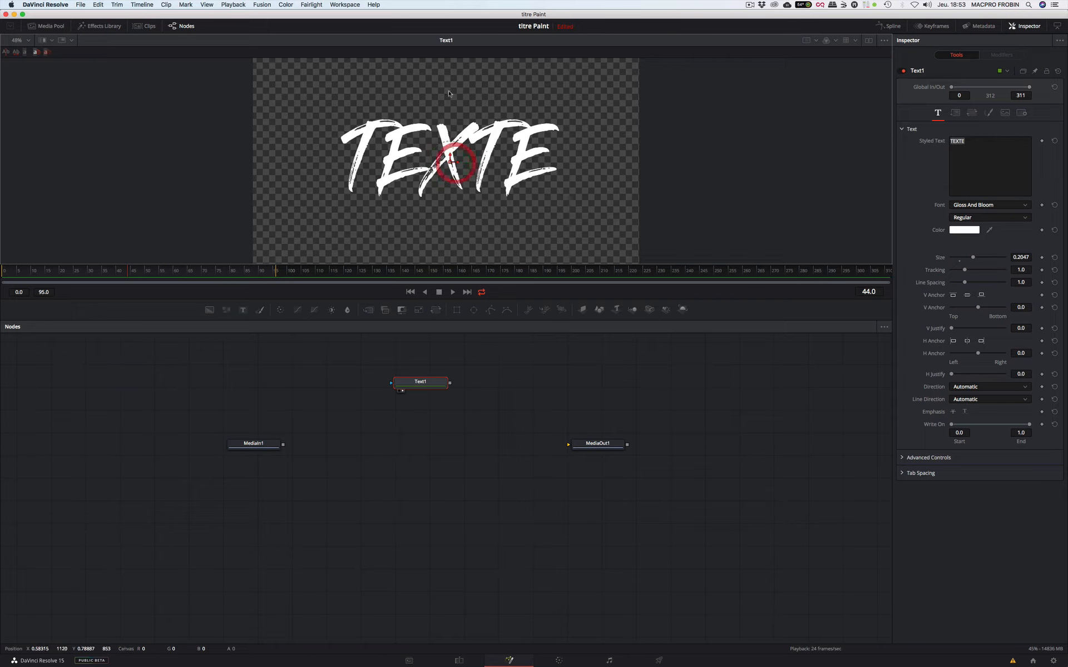
- Add a Paint node below Text1 and connect Text1's output to its effect mask
{"action": "left_click", "coordinate": [419, 402]}
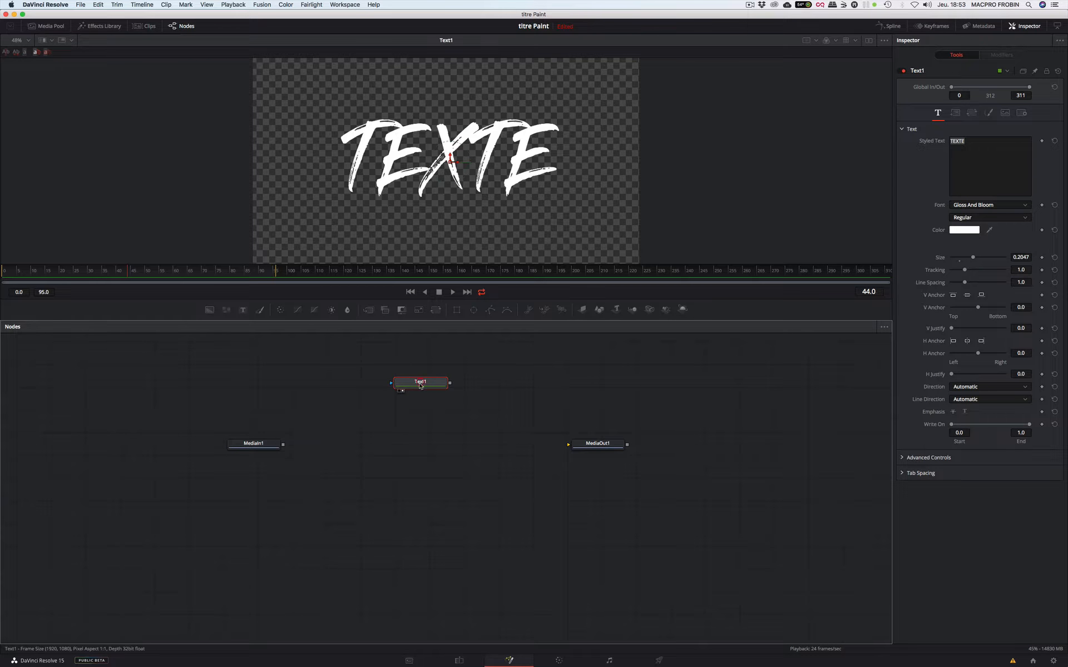
{"action": "left_click", "coordinate": [420, 408]}
{"action": "left_click", "coordinate": [259, 311]}
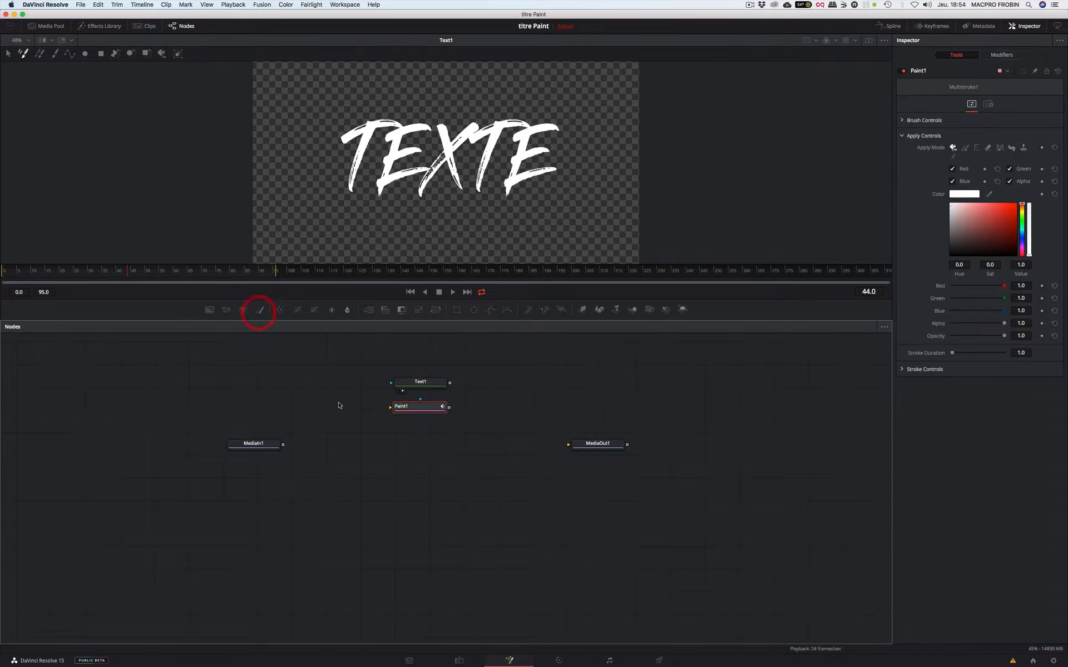
{"action": "left_click_drag", "start_coordinate": [422, 411], "coordinate": [422, 433]}
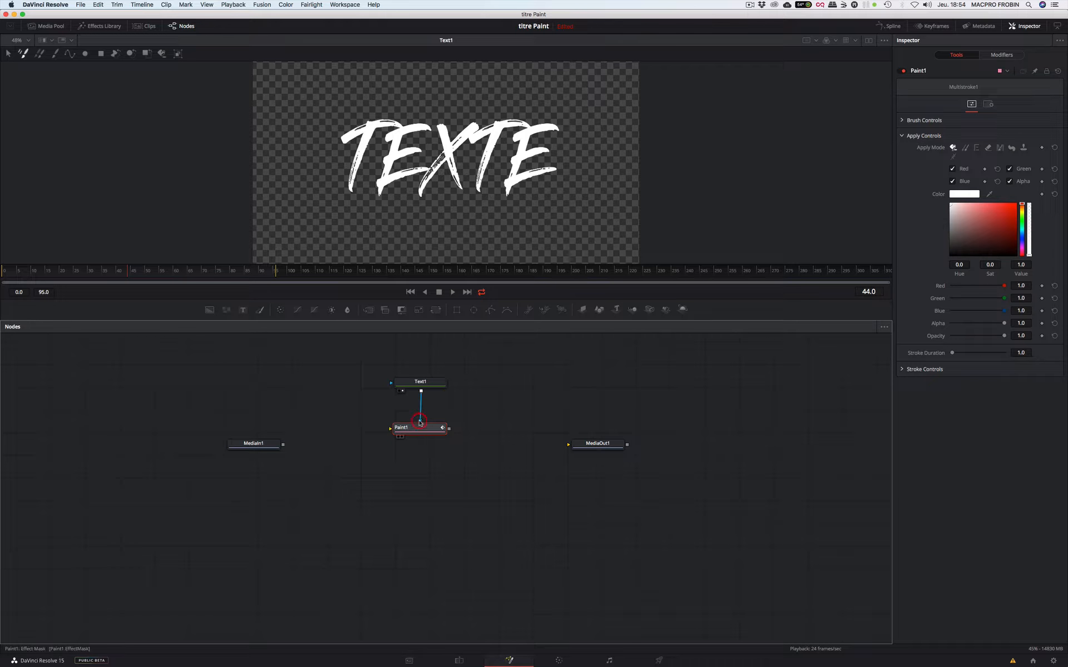
{"action": "left_click", "coordinate": [422, 382]}
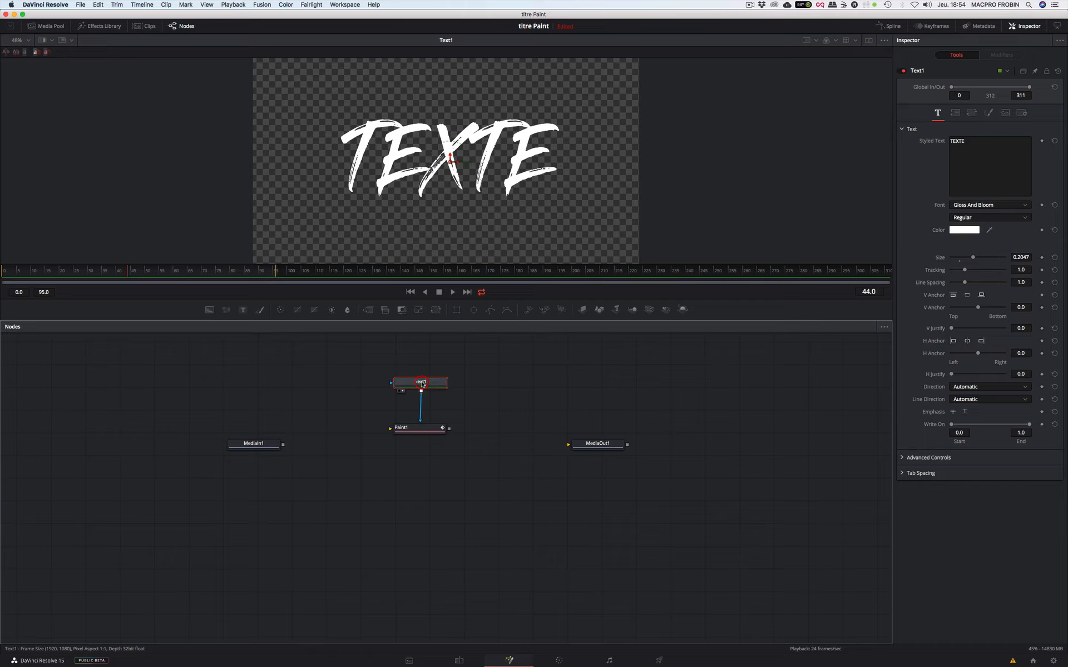
- Start a PolylineStroke in Paint1, trace the first T's crossbar from left to right, and loop back above the letter
{"action": "left_click", "coordinate": [416, 427]}
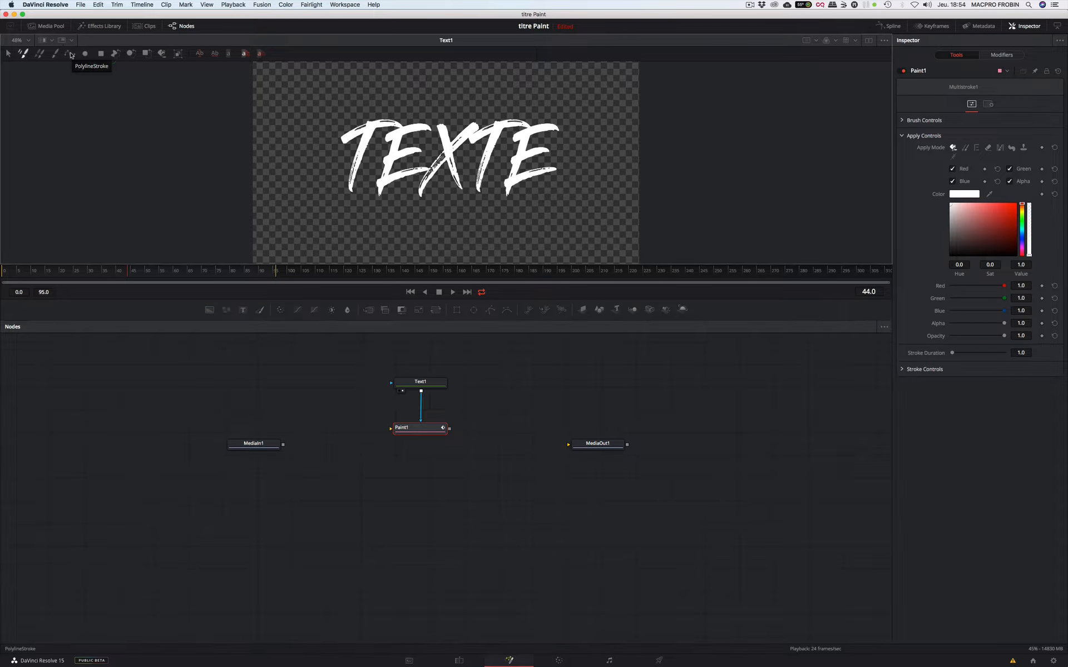
{"action": "left_click", "coordinate": [70, 54]}
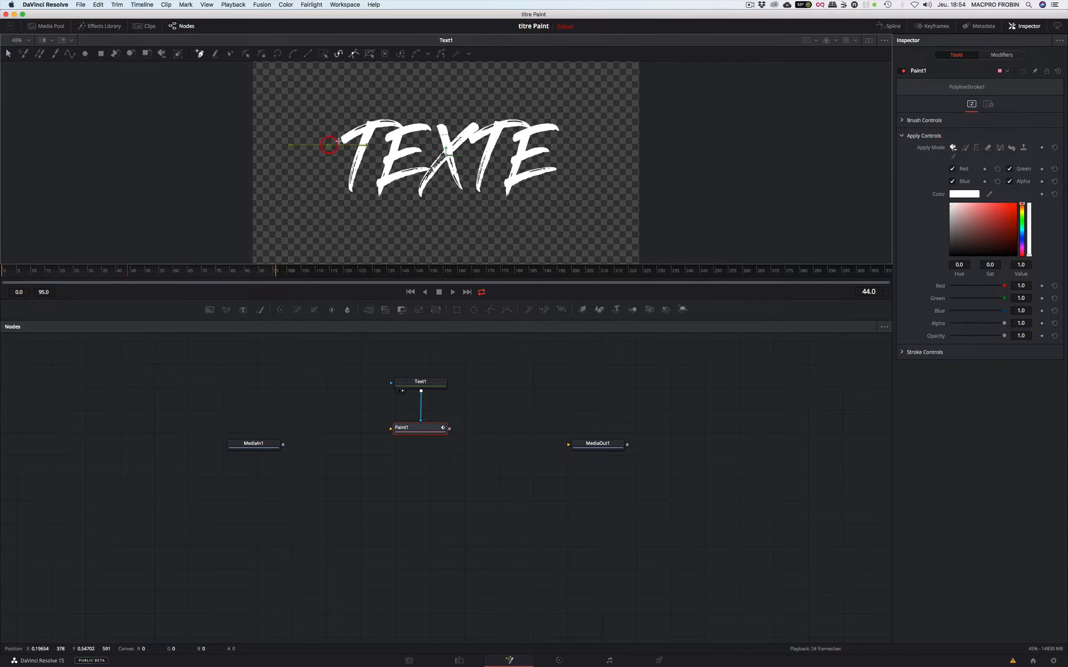
{"action": "left_click", "coordinate": [351, 135]}
{"action": "left_click", "coordinate": [365, 130]}
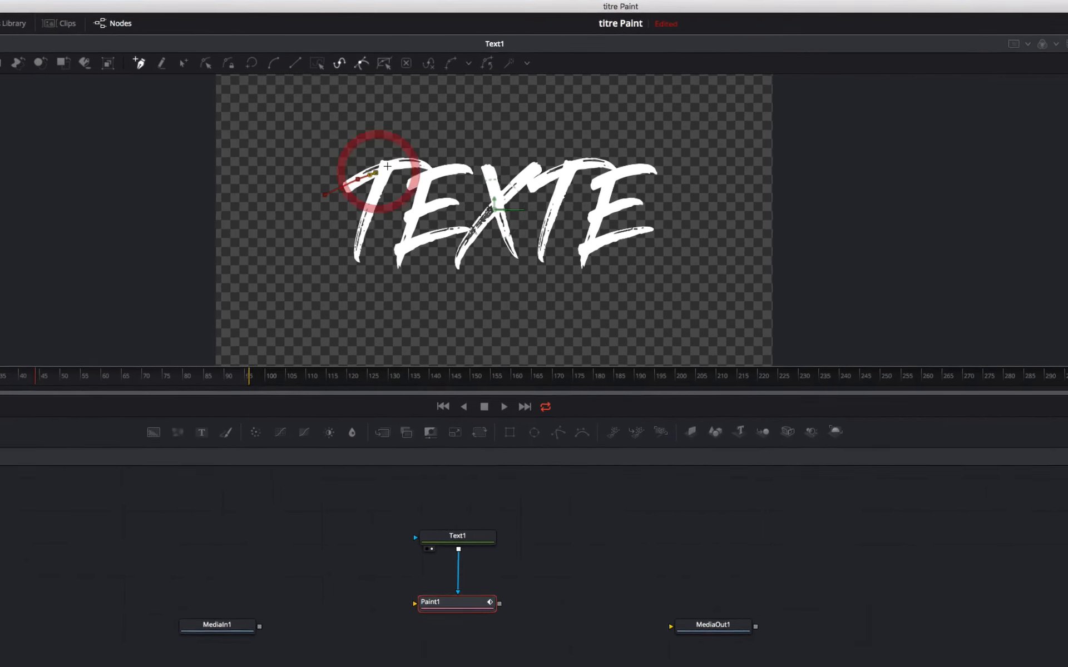
{"action": "left_click", "coordinate": [388, 166]}
{"action": "left_click", "coordinate": [407, 161]}
{"action": "left_click", "coordinate": [429, 169]}
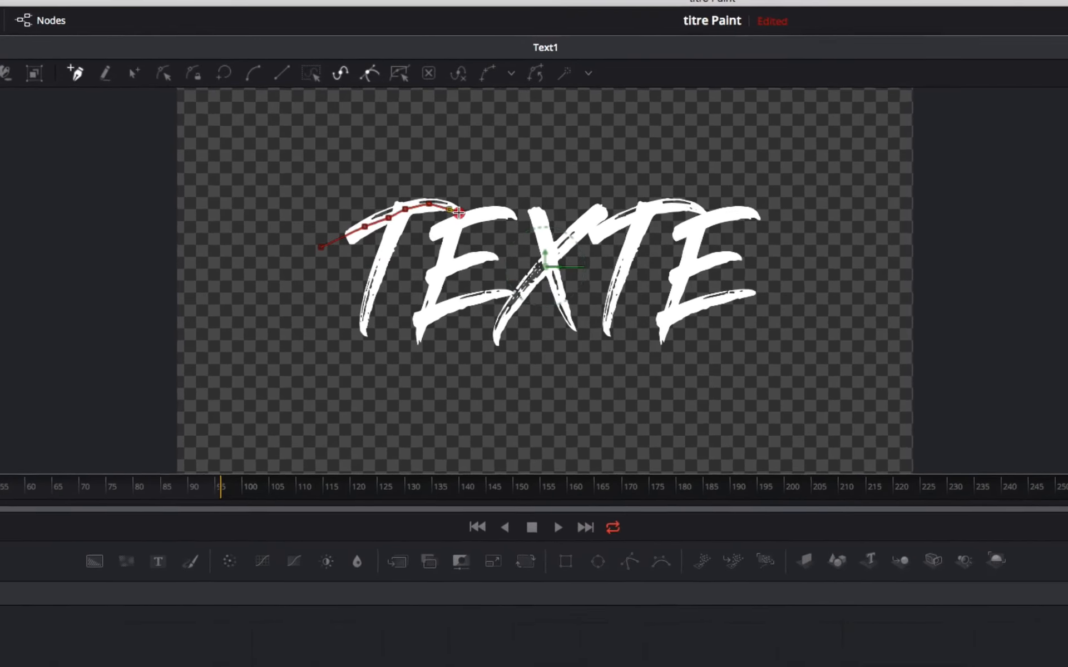
{"action": "left_click", "coordinate": [467, 188]}
{"action": "left_click", "coordinate": [404, 180]}
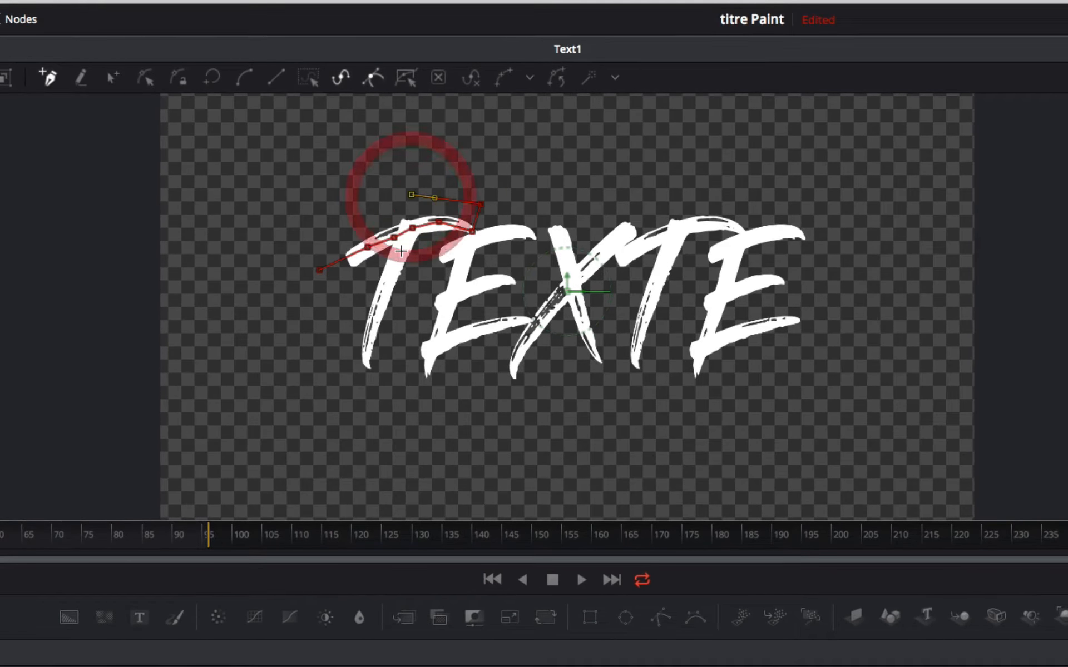
- Continue the stroke down the first T's stem to just below its foot
{"action": "left_click", "coordinate": [401, 250]}
{"action": "left_click", "coordinate": [388, 279]}
{"action": "left_click", "coordinate": [379, 305]}
{"action": "left_click", "coordinate": [376, 318]}
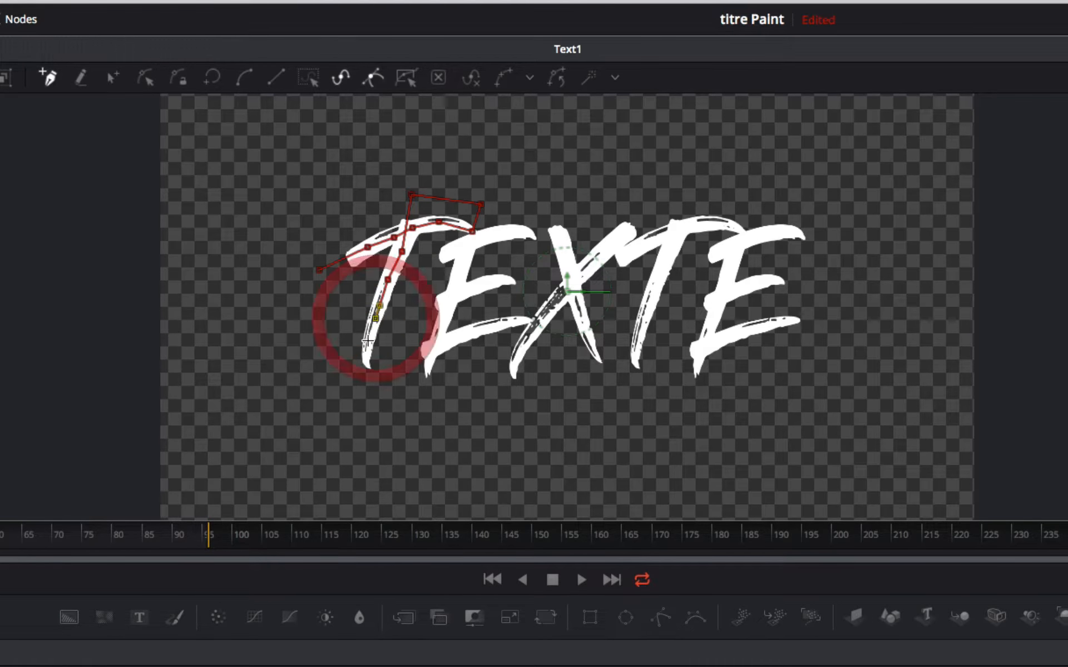
{"action": "left_click", "coordinate": [367, 343]}
{"action": "left_click", "coordinate": [368, 370]}
{"action": "left_click", "coordinate": [377, 382]}
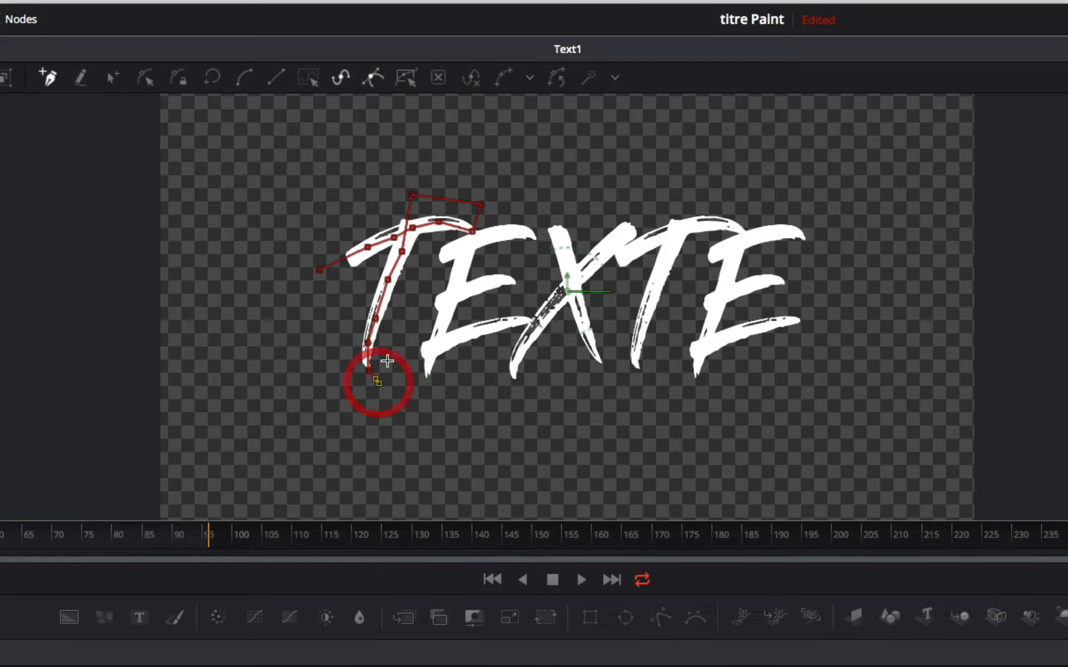
- Route the stroke back up between the first T and E and trace down the E's stem to below its foot
{"action": "left_click", "coordinate": [387, 336]}
{"action": "left_click", "coordinate": [400, 279]}
{"action": "left_click", "coordinate": [412, 264]}
{"action": "left_click", "coordinate": [420, 256]}
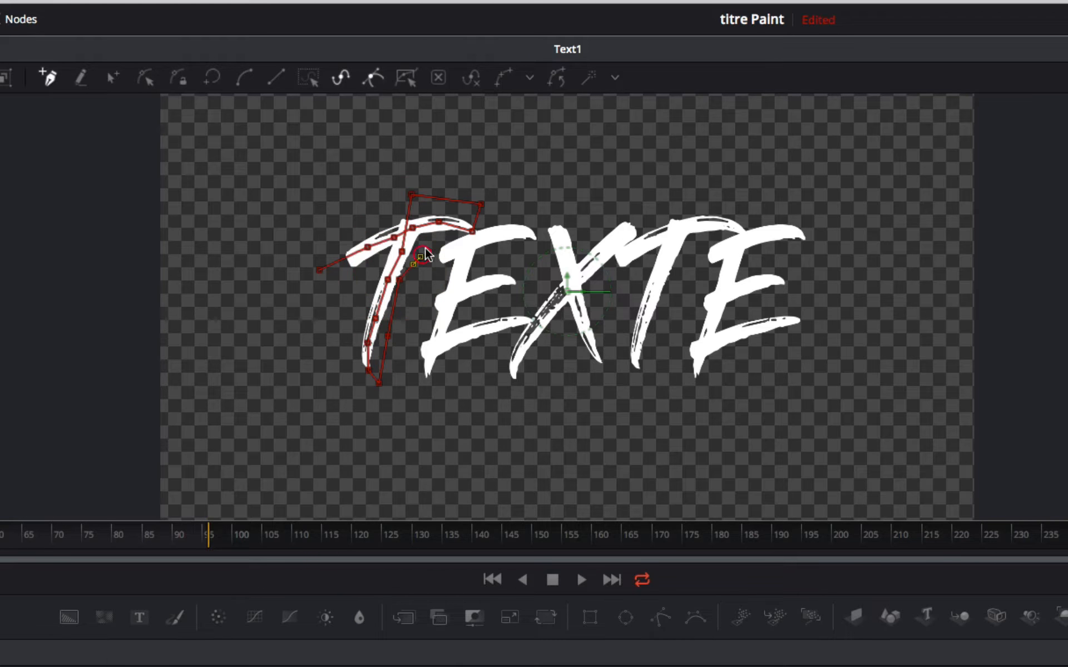
{"action": "left_click", "coordinate": [470, 211]}
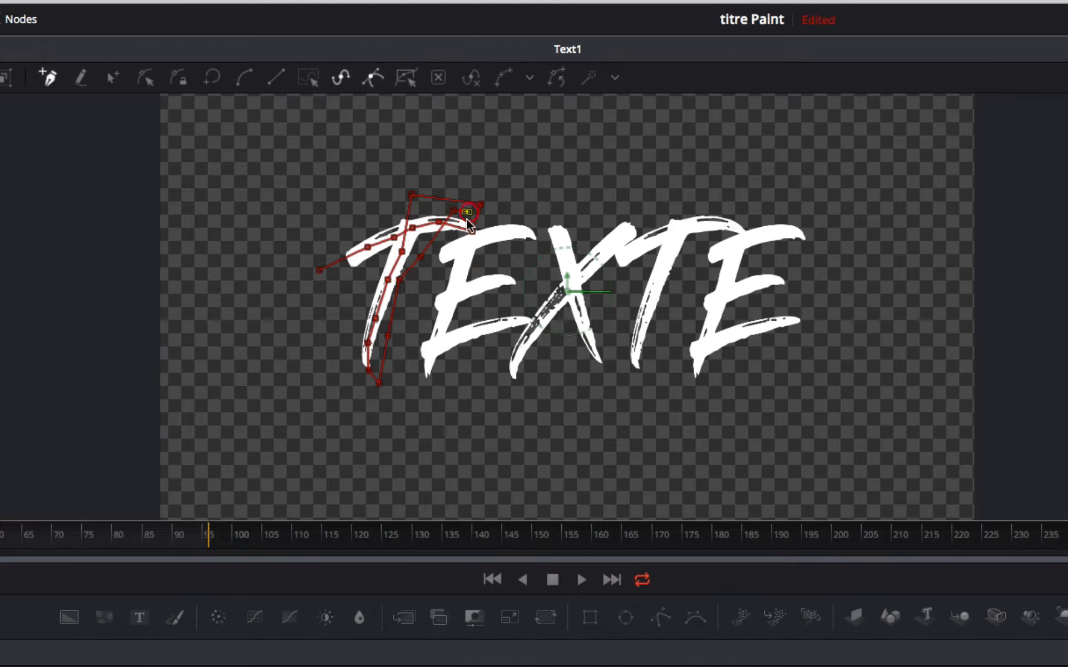
{"action": "left_click", "coordinate": [462, 258]}
{"action": "left_click", "coordinate": [452, 298]}
{"action": "left_click", "coordinate": [440, 328]}
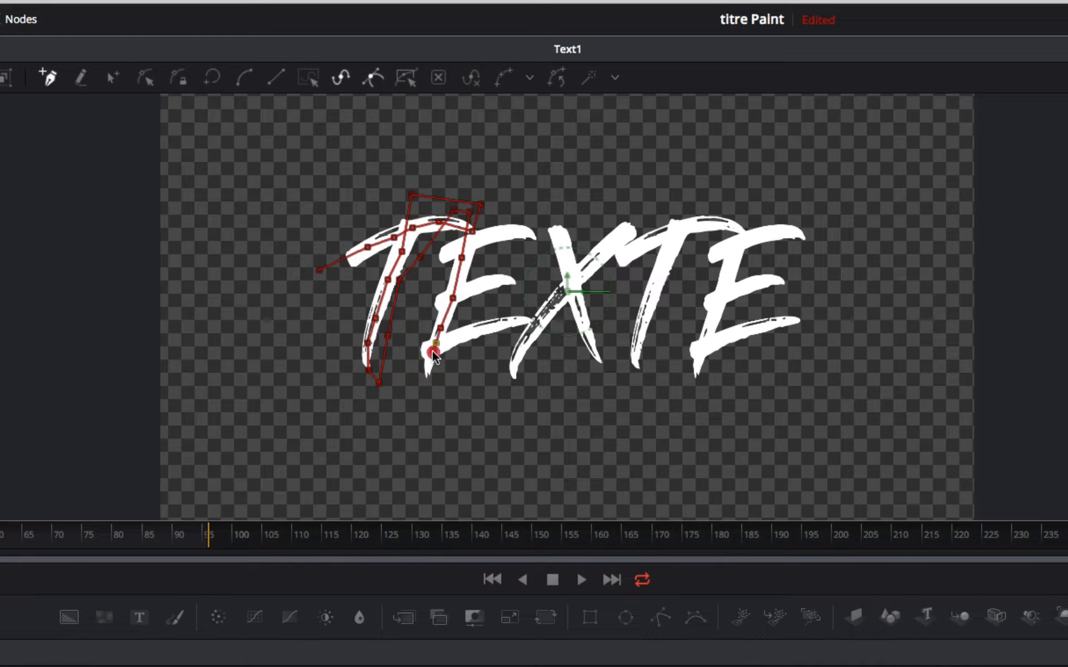
{"action": "left_click", "coordinate": [433, 351]}
{"action": "left_click", "coordinate": [429, 383]}
{"action": "left_click", "coordinate": [429, 393]}
- Bring the stroke back up outside the first E and trace its upper bar from left to right
{"action": "left_click", "coordinate": [410, 269]}
{"action": "left_click", "coordinate": [449, 250]}
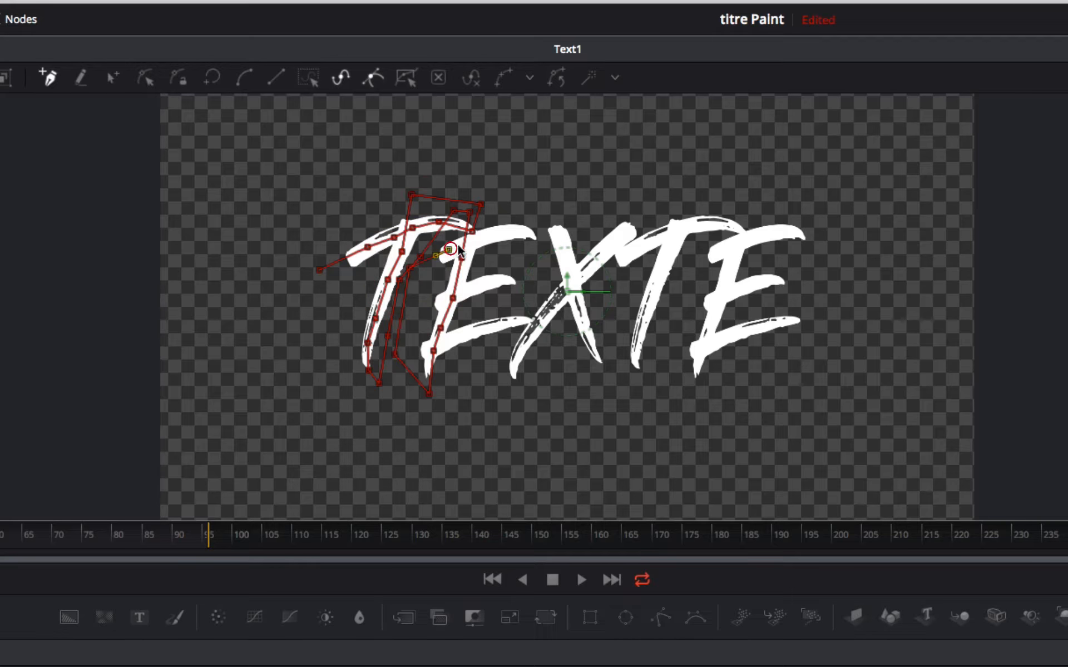
{"action": "left_click", "coordinate": [489, 236]}
{"action": "left_click", "coordinate": [516, 234]}
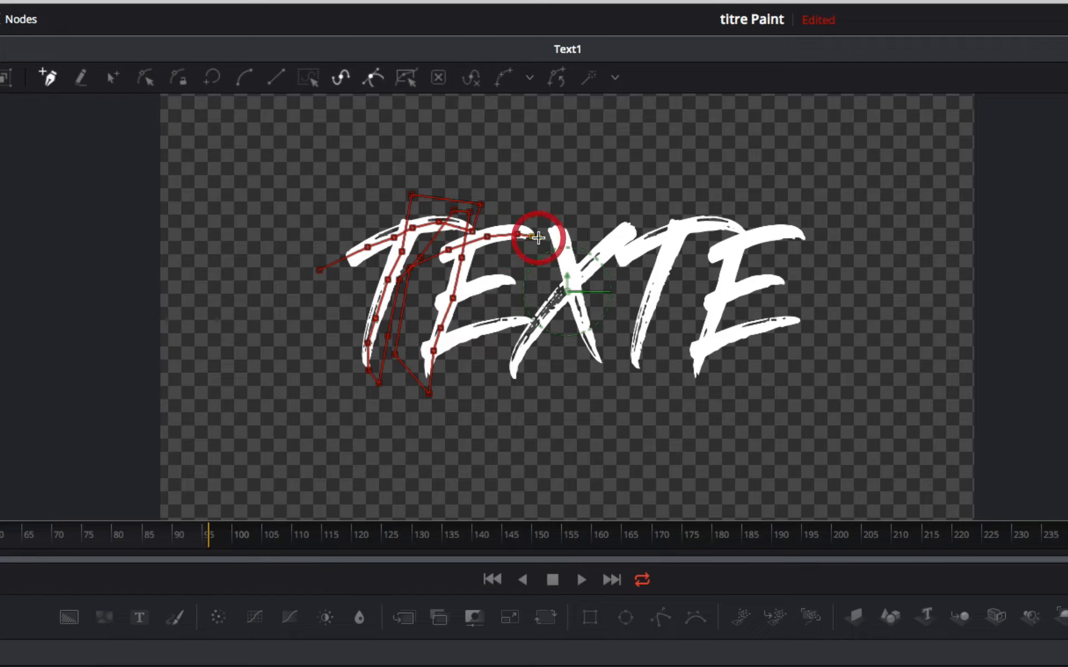
{"action": "left_click", "coordinate": [533, 238]}
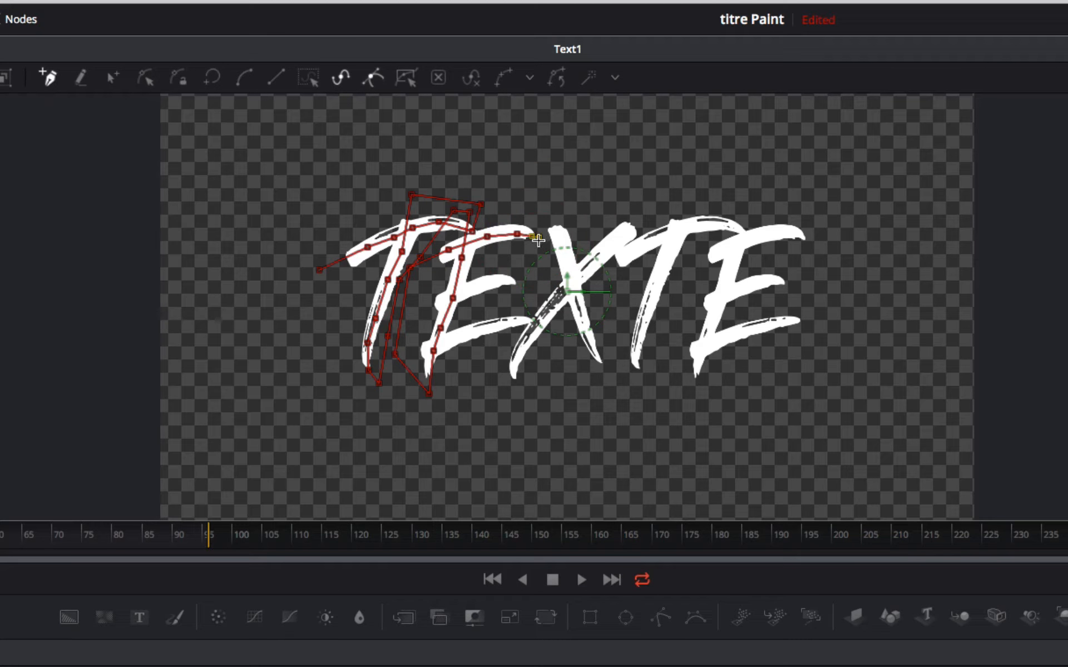
- Route the stroke back outside the first E and trace its middle bar from left to right
{"action": "left_click", "coordinate": [437, 234]}
{"action": "left_click", "coordinate": [411, 299]}
{"action": "left_click", "coordinate": [419, 305]}
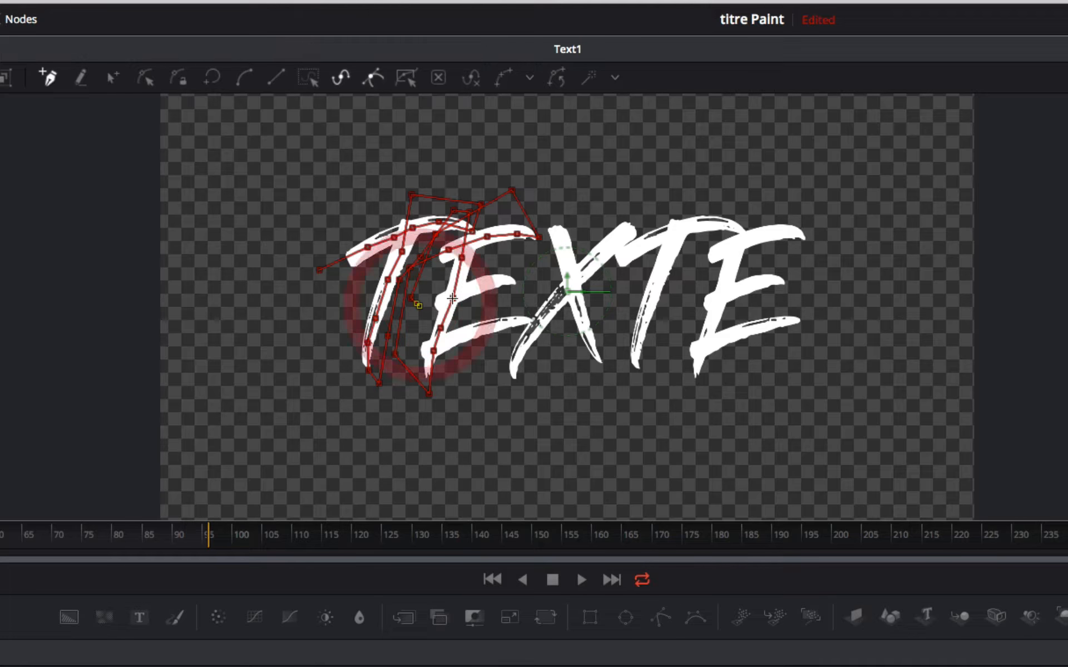
{"action": "left_click", "coordinate": [462, 292]}
{"action": "left_click", "coordinate": [483, 286]}
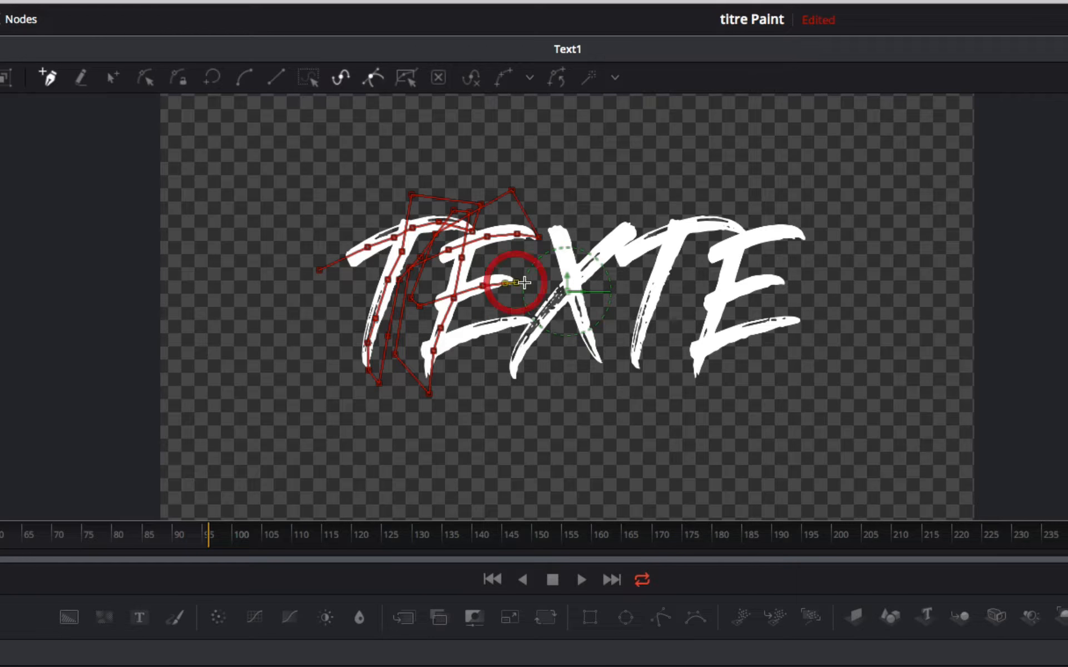
{"action": "left_click", "coordinate": [531, 283]}
- Loop the stroke back around the first E's left side and trace its lower bar out to the right end
{"action": "left_click", "coordinate": [525, 260]}
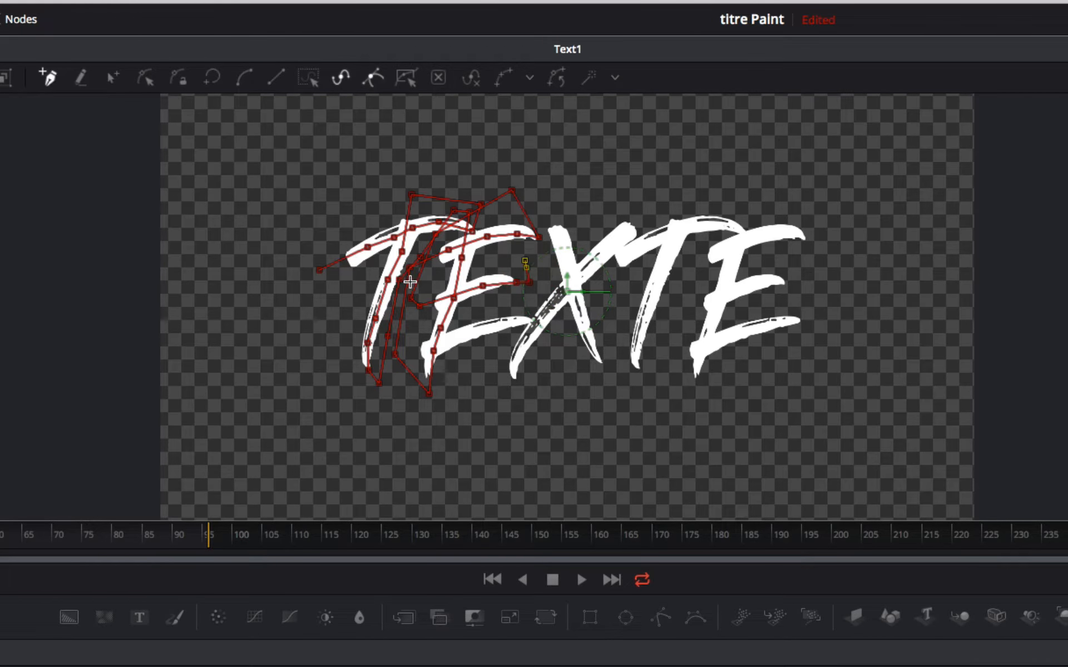
{"action": "left_click", "coordinate": [409, 282]}
{"action": "left_click", "coordinate": [405, 352]}
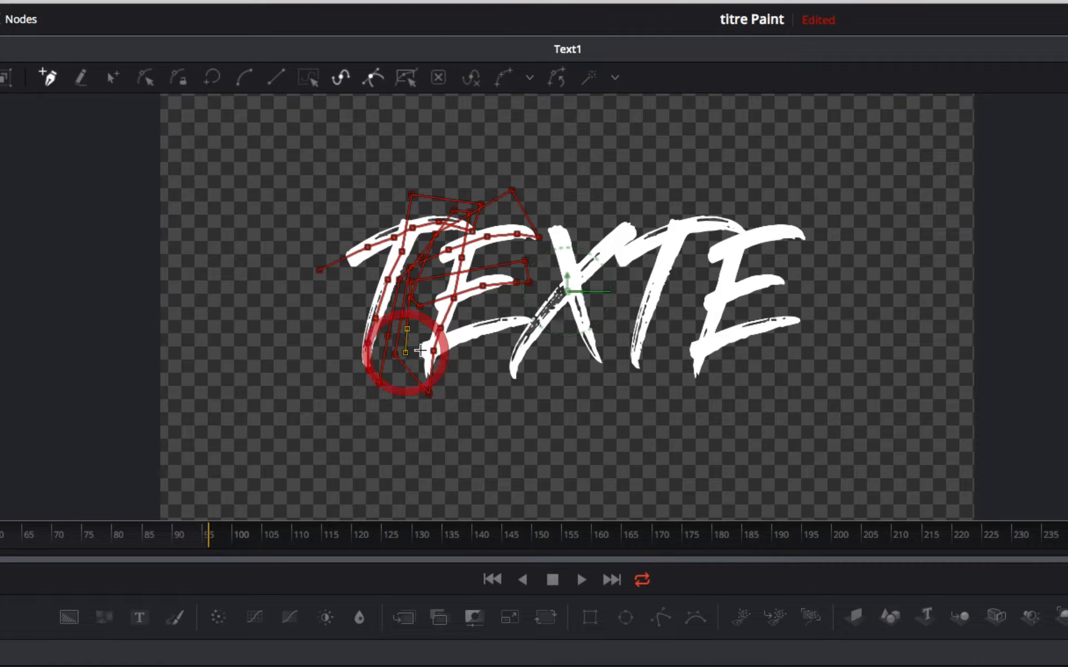
{"action": "left_click", "coordinate": [437, 345]}
{"action": "left_click", "coordinate": [468, 336]}
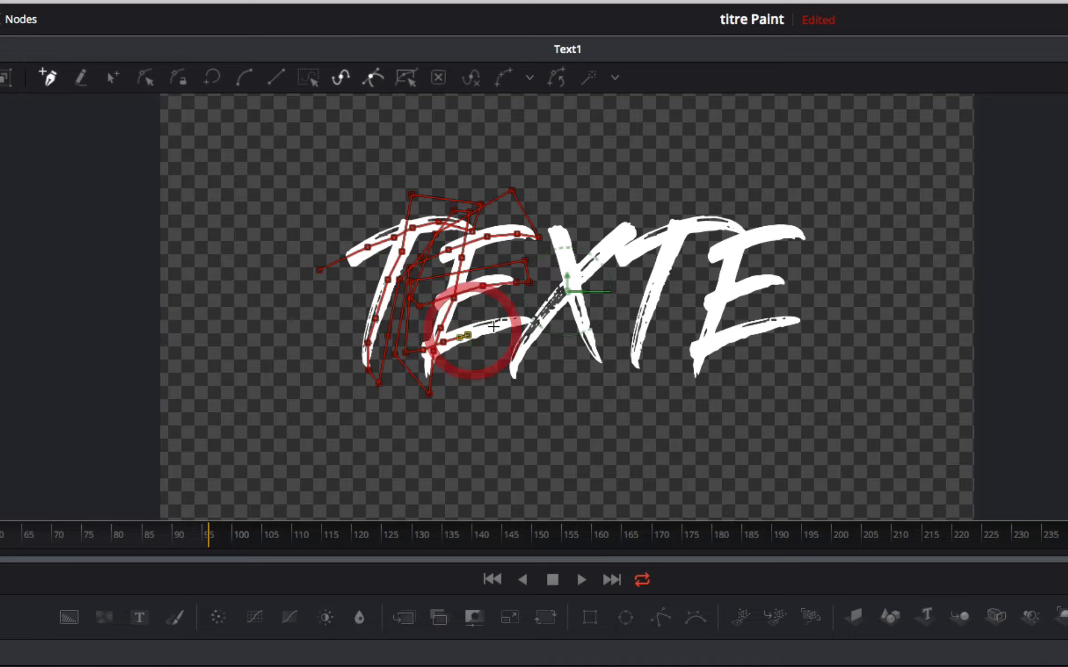
{"action": "left_click", "coordinate": [493, 326]}
{"action": "left_click", "coordinate": [509, 322]}
{"action": "left_click", "coordinate": [523, 320]}
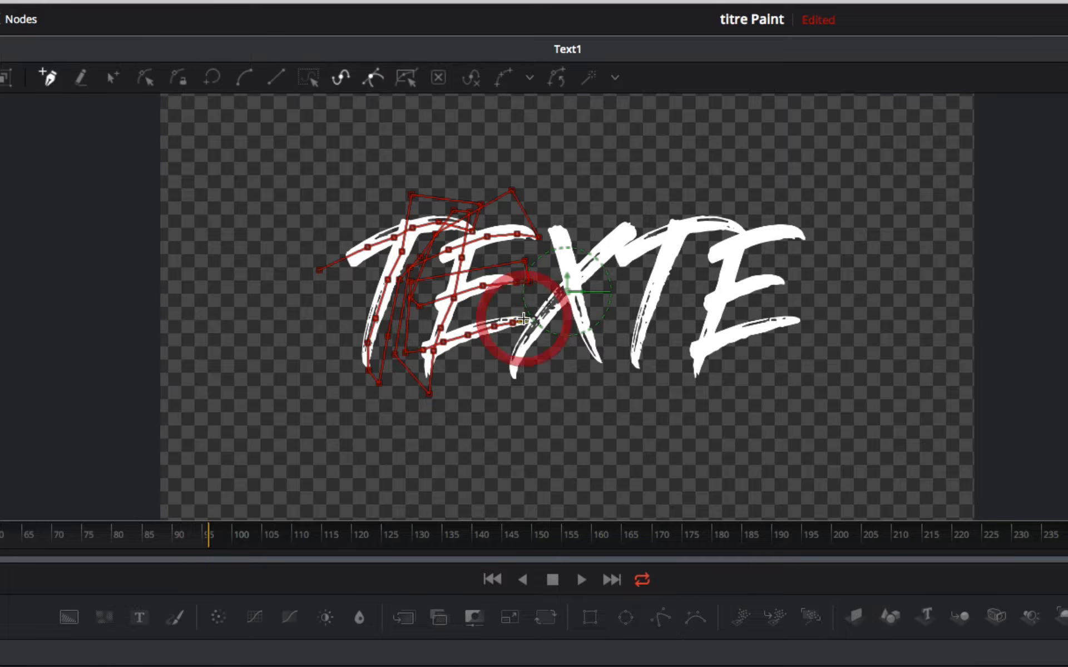
- Carry the stroke up above the X and trace its diagonal from the upper left to below its lower-right foot
{"action": "left_click", "coordinate": [531, 172]}
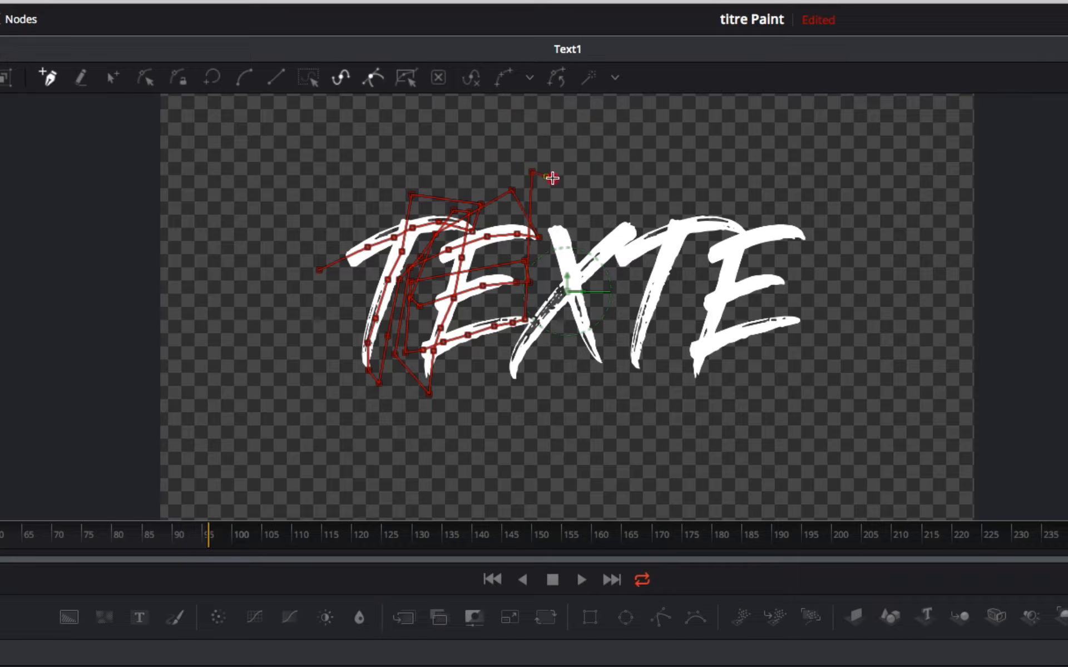
{"action": "left_click", "coordinate": [549, 175]}
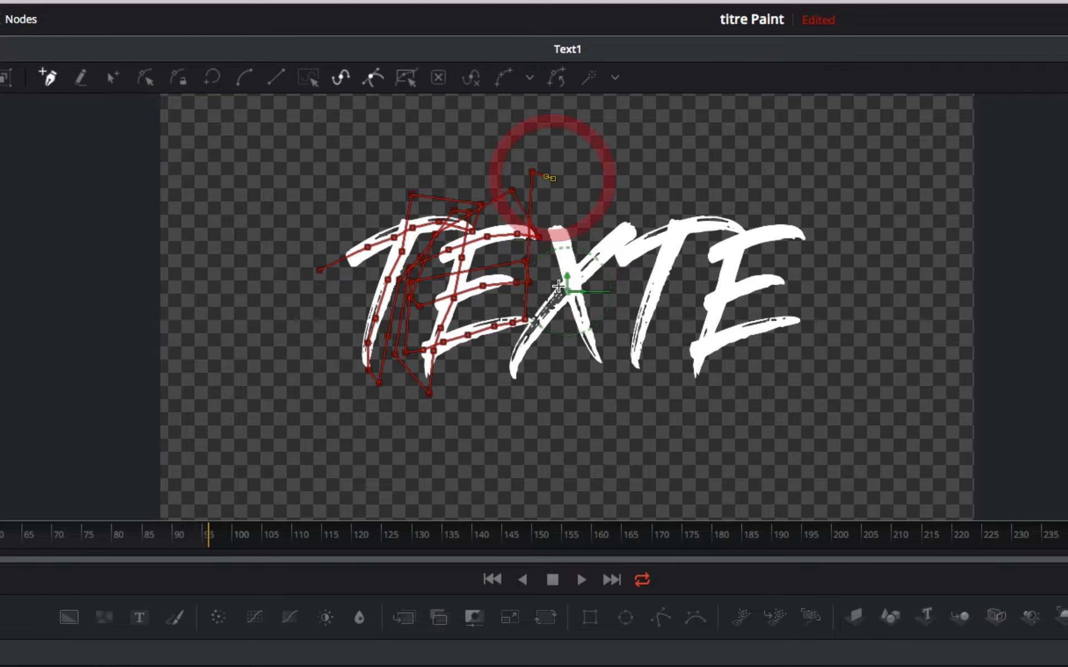
{"action": "left_click", "coordinate": [582, 318]}
{"action": "left_click", "coordinate": [602, 376]}
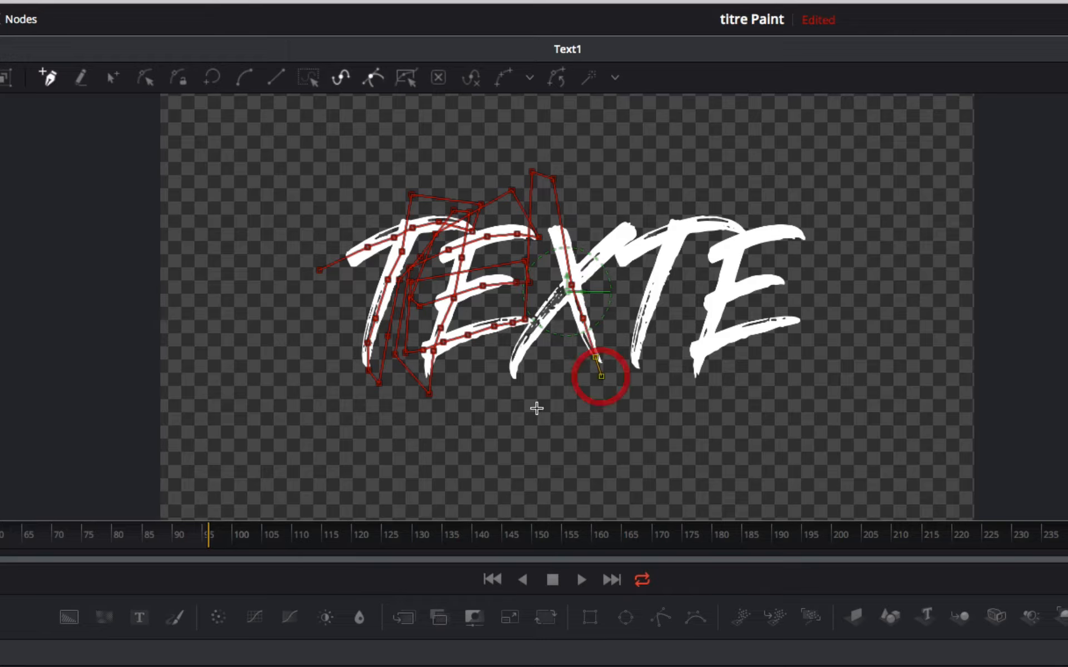
- Route the stroke beneath the X and trace its other diagonal from the lower-left foot to the upper-right tip
{"action": "left_click", "coordinate": [516, 409]}
{"action": "left_click", "coordinate": [512, 383]}
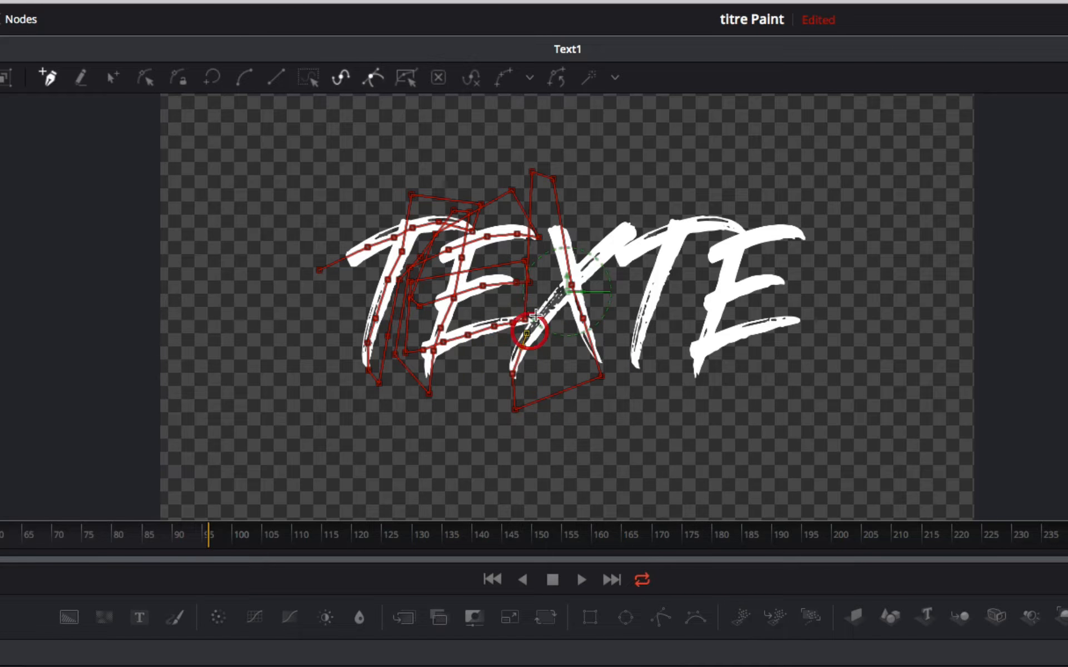
{"action": "left_click", "coordinate": [575, 278]}
{"action": "left_click", "coordinate": [592, 259]}
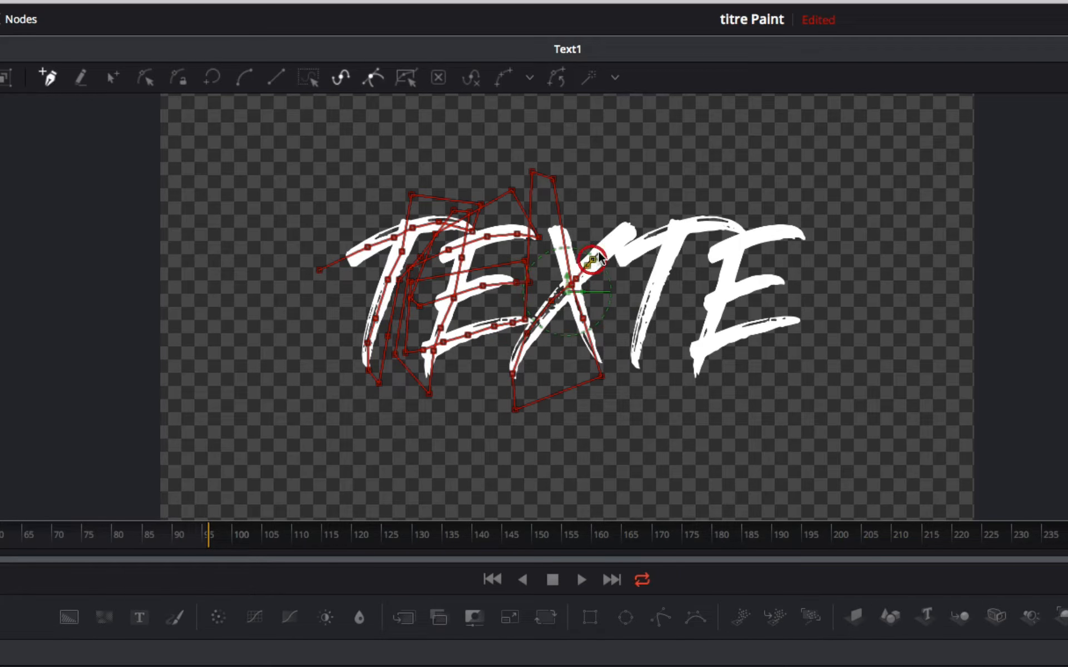
{"action": "left_click", "coordinate": [633, 220]}
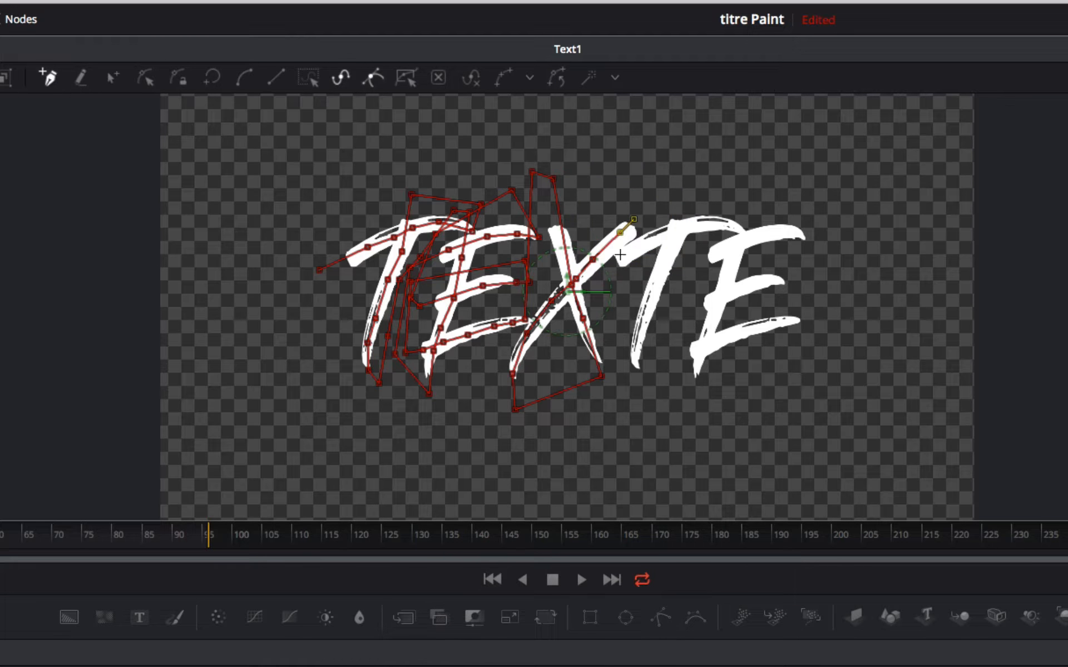
- Continue the stroke along the second T's crossbar from left to right
{"action": "left_click", "coordinate": [648, 239]}
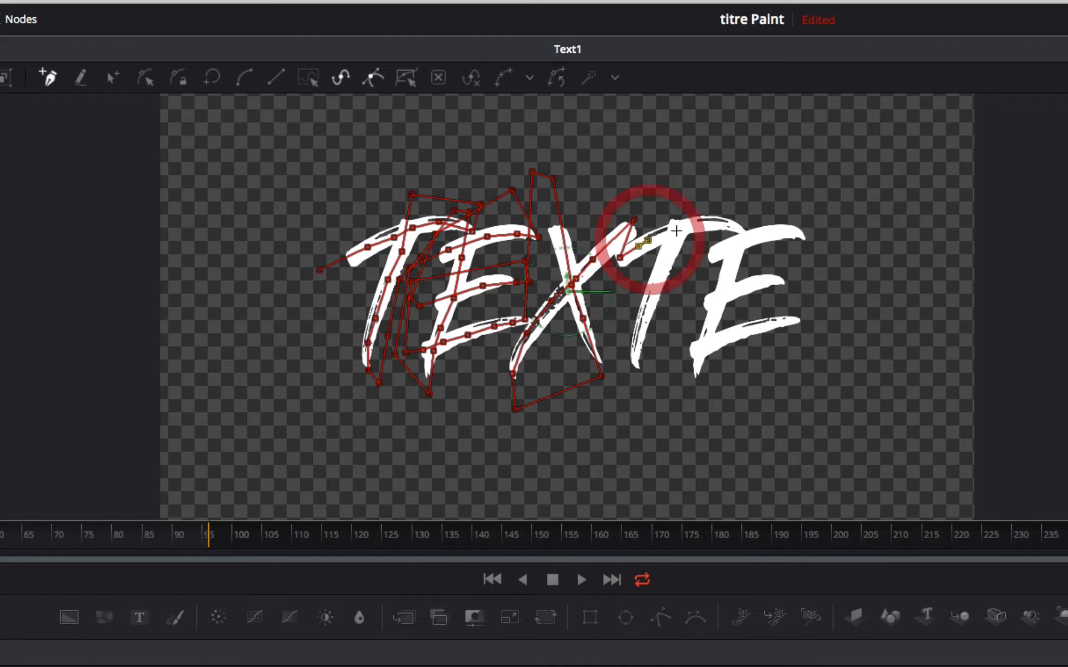
{"action": "left_click", "coordinate": [675, 230]}
{"action": "left_click", "coordinate": [703, 224]}
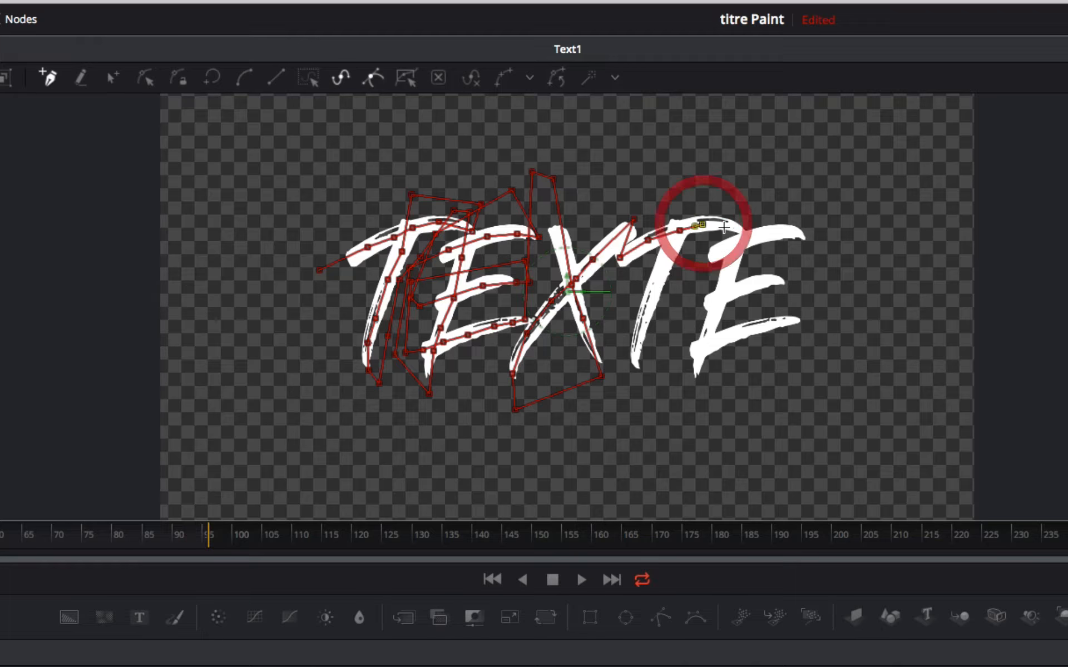
{"action": "left_click", "coordinate": [726, 225]}
{"action": "left_click", "coordinate": [736, 230]}
- Loop the stroke above the second T and trace down its stem to just below the foot
{"action": "left_click", "coordinate": [691, 190]}
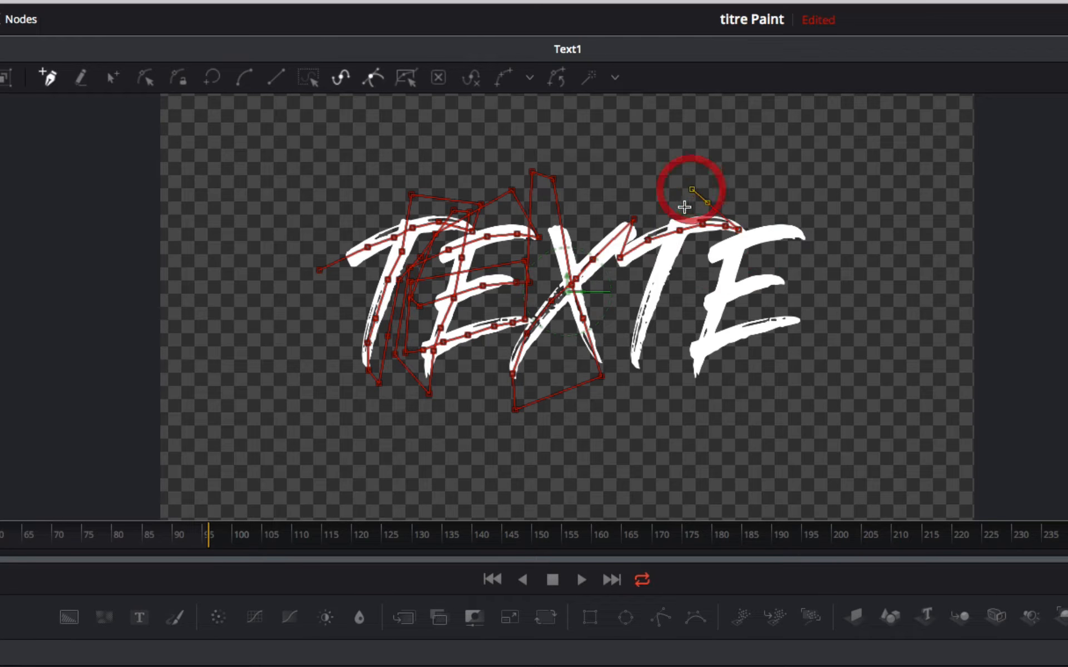
{"action": "left_click", "coordinate": [659, 273]}
{"action": "left_click", "coordinate": [652, 285]}
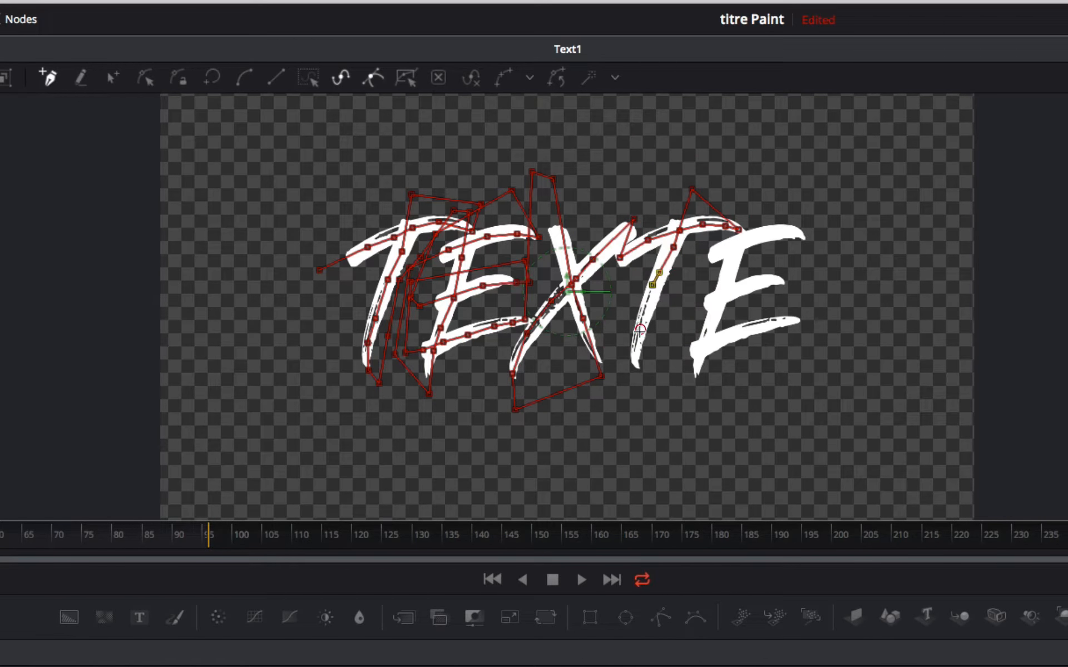
{"action": "left_click", "coordinate": [636, 365]}
{"action": "left_click", "coordinate": [641, 383]}
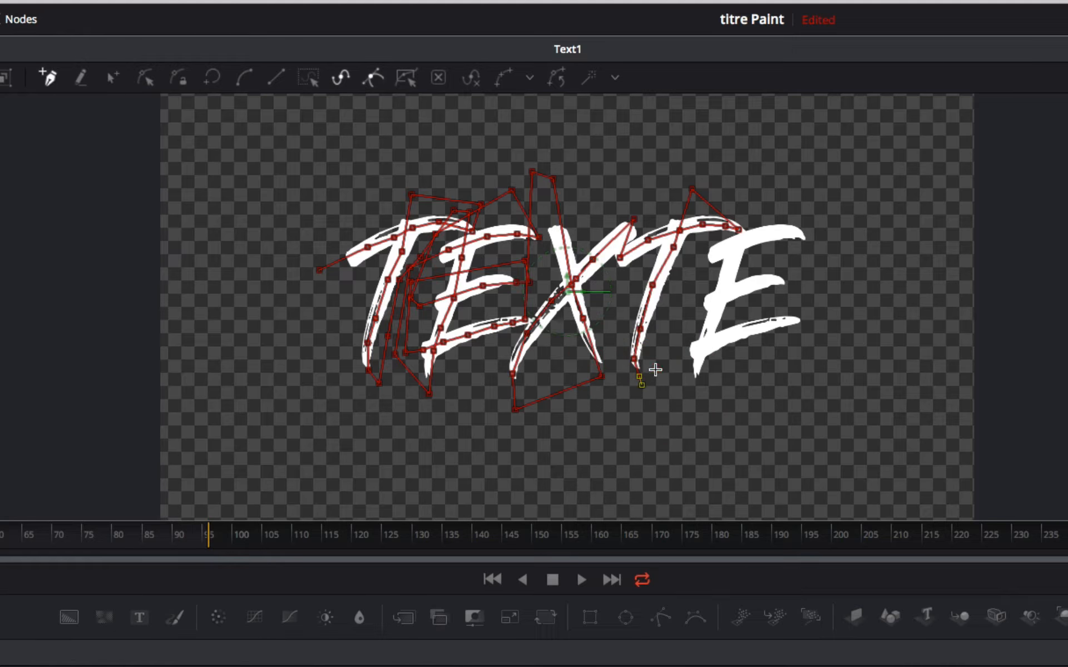
- Bring the stroke back up between the second T and the last E and trace down the E's stem
{"action": "left_click", "coordinate": [656, 369]}
{"action": "left_click", "coordinate": [668, 306]}
{"action": "left_click", "coordinate": [701, 225]}
{"action": "left_click", "coordinate": [716, 184]}
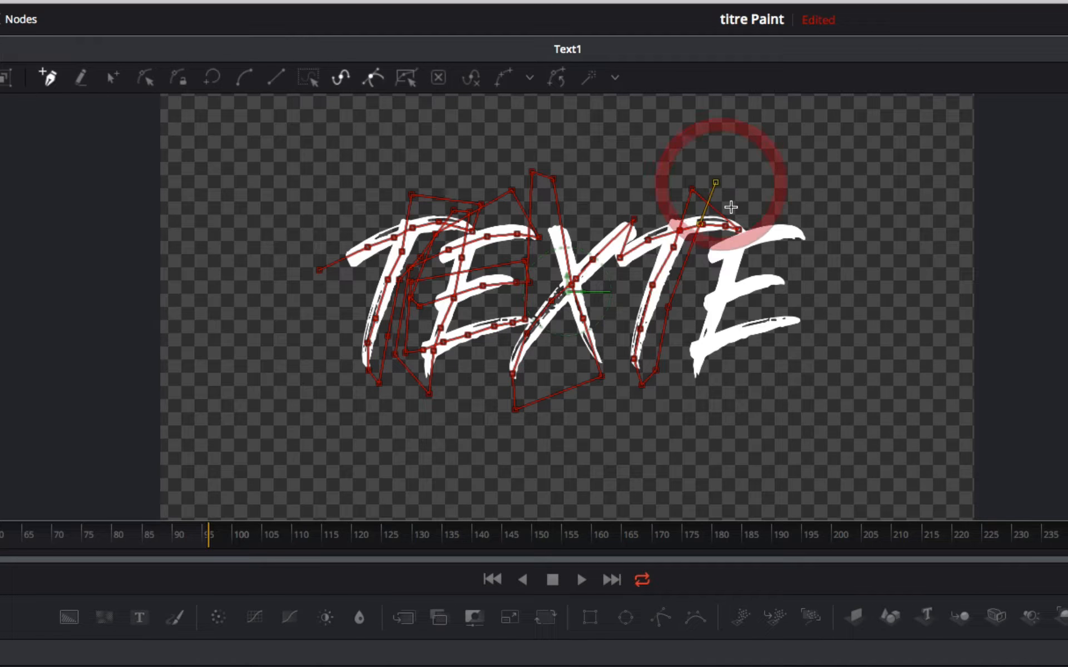
{"action": "left_click", "coordinate": [730, 210]}
{"action": "left_click", "coordinate": [729, 251]}
{"action": "left_click", "coordinate": [728, 271]}
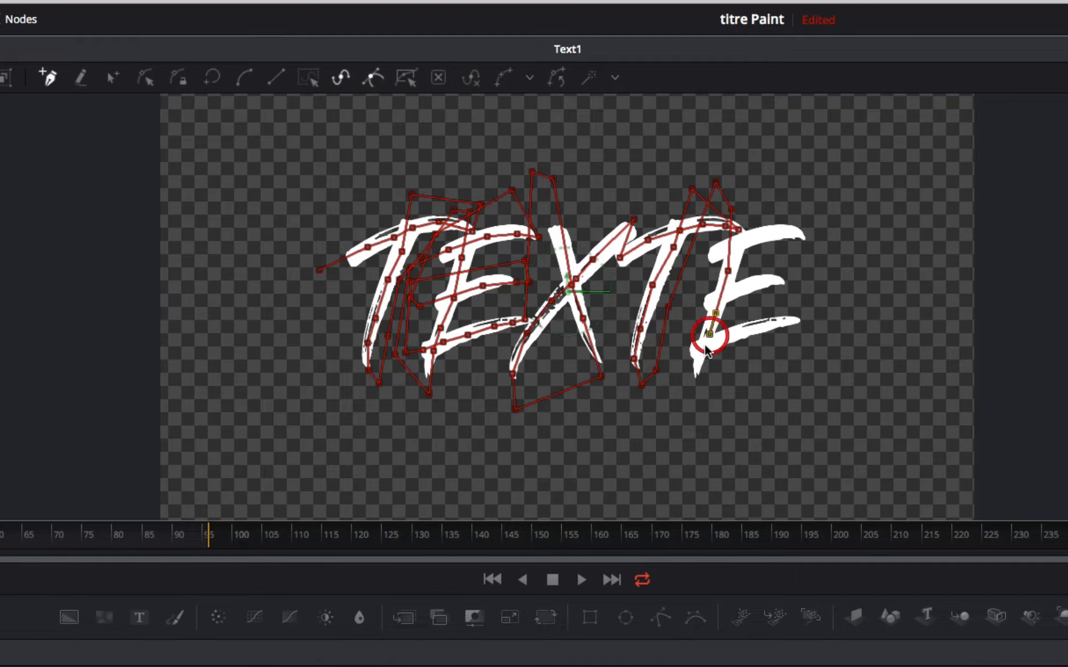
- Bring the stroke back up outside the last E and trace its upper bar past the right end
{"action": "left_click", "coordinate": [689, 259]}
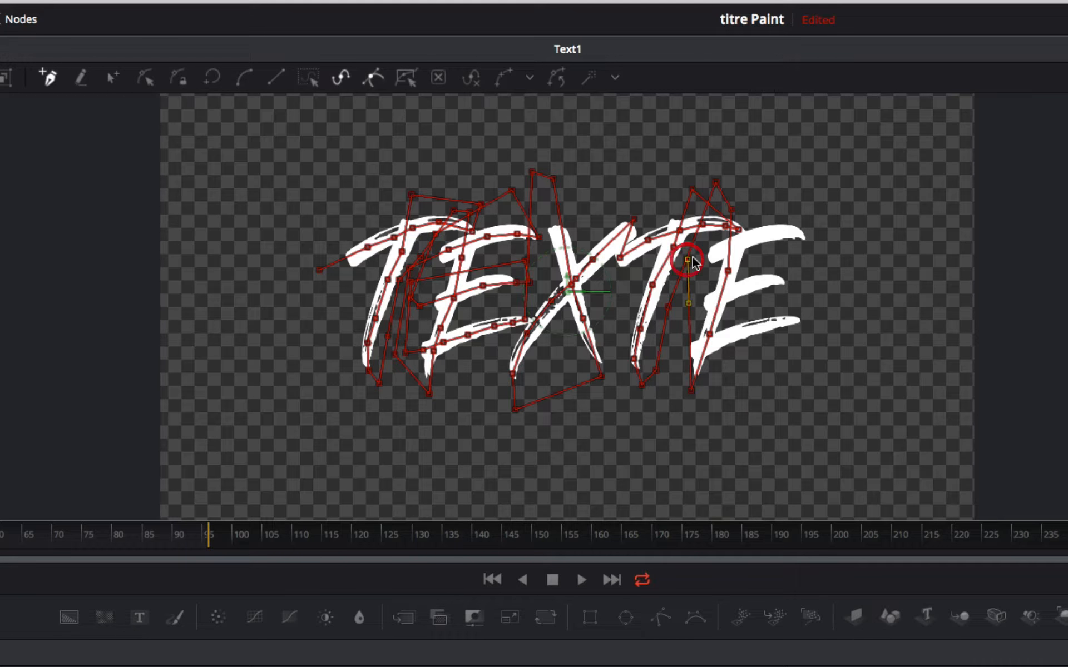
{"action": "left_click", "coordinate": [714, 253]}
{"action": "left_click", "coordinate": [755, 236]}
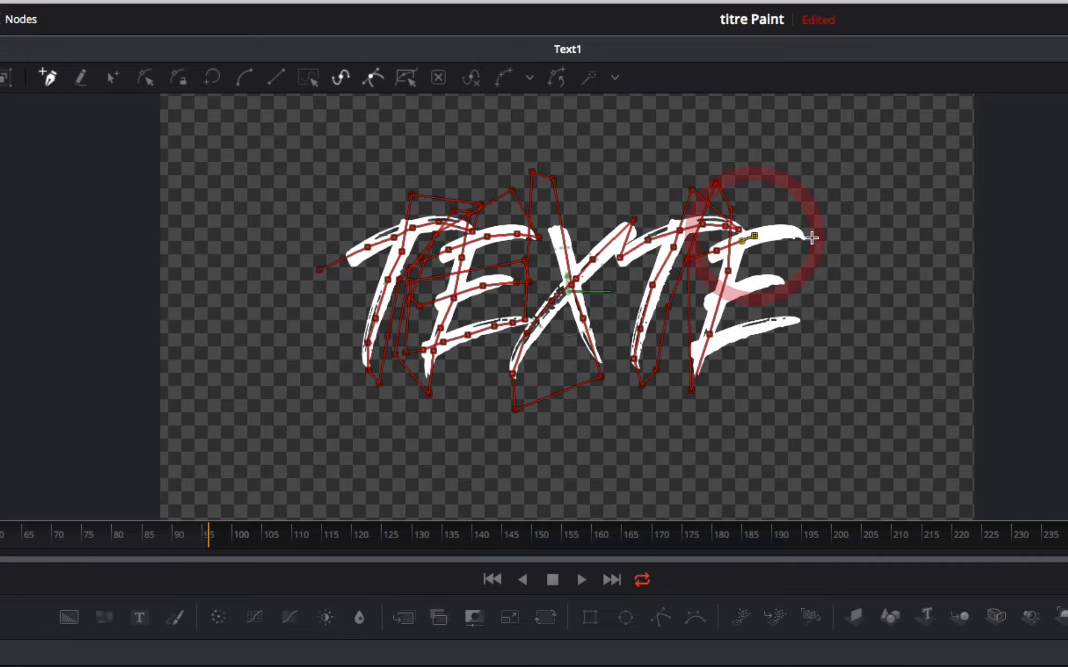
{"action": "left_click", "coordinate": [819, 241]}
- Loop the stroke above the last E back to its left side and trace the middle bar to the right
{"action": "left_click", "coordinate": [798, 206]}
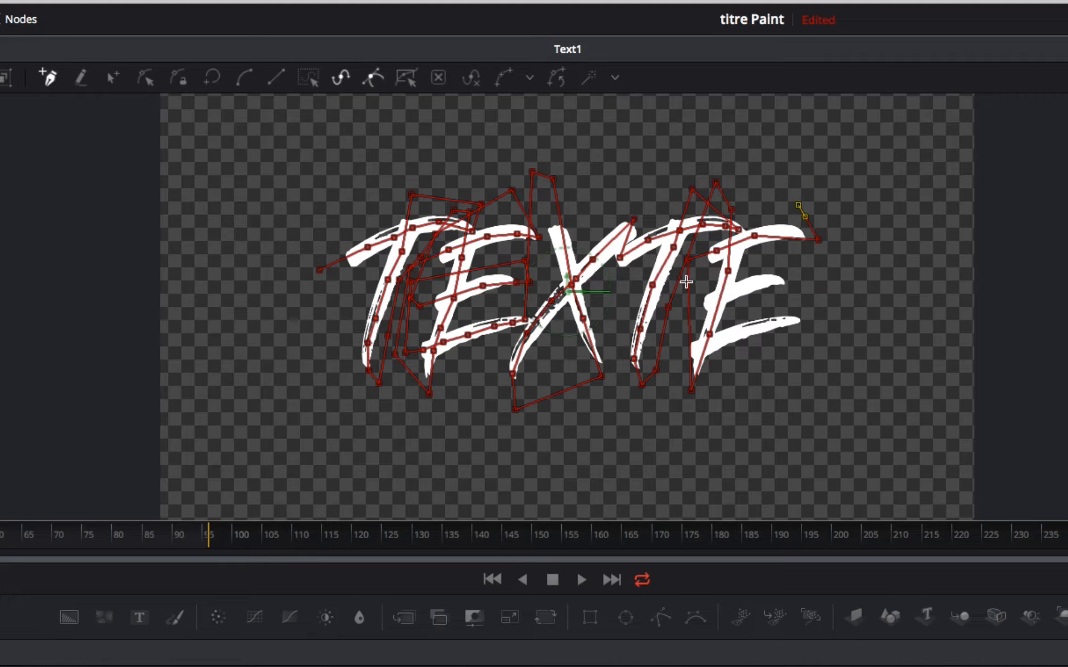
{"action": "left_click", "coordinate": [688, 296]}
{"action": "left_click", "coordinate": [727, 291]}
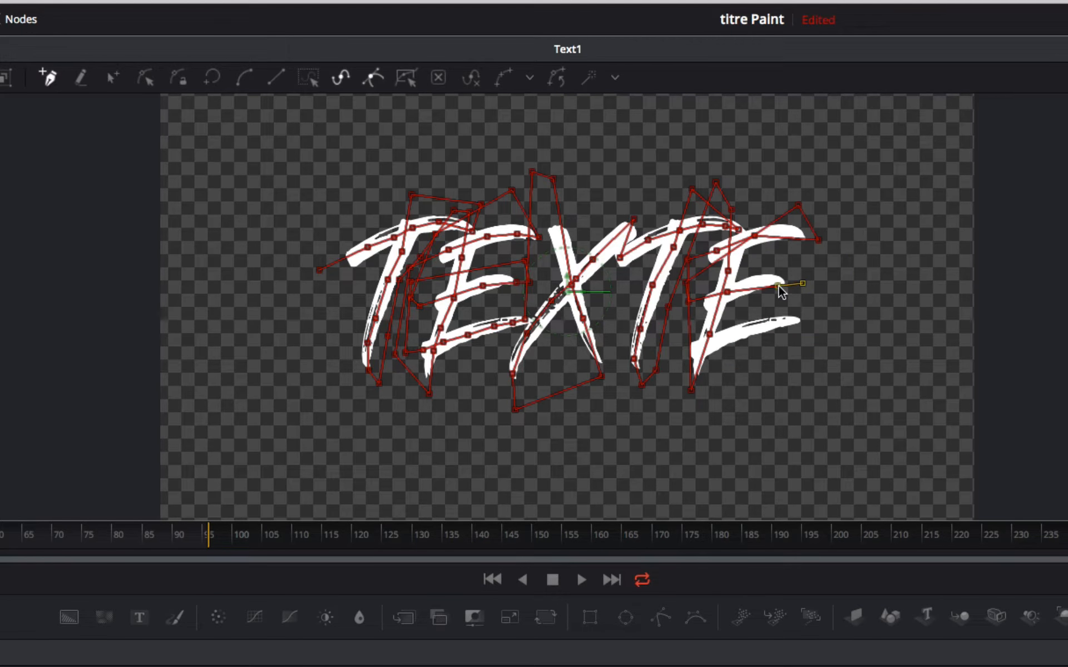
{"action": "left_click_drag", "start_coordinate": [775, 279], "coordinate": [775, 278]}
- Return the stroke to the left of the last E and trace its lower bar, ending beyond the letter's right side
{"action": "left_click", "coordinate": [782, 292]}
{"action": "left_click", "coordinate": [674, 316]}
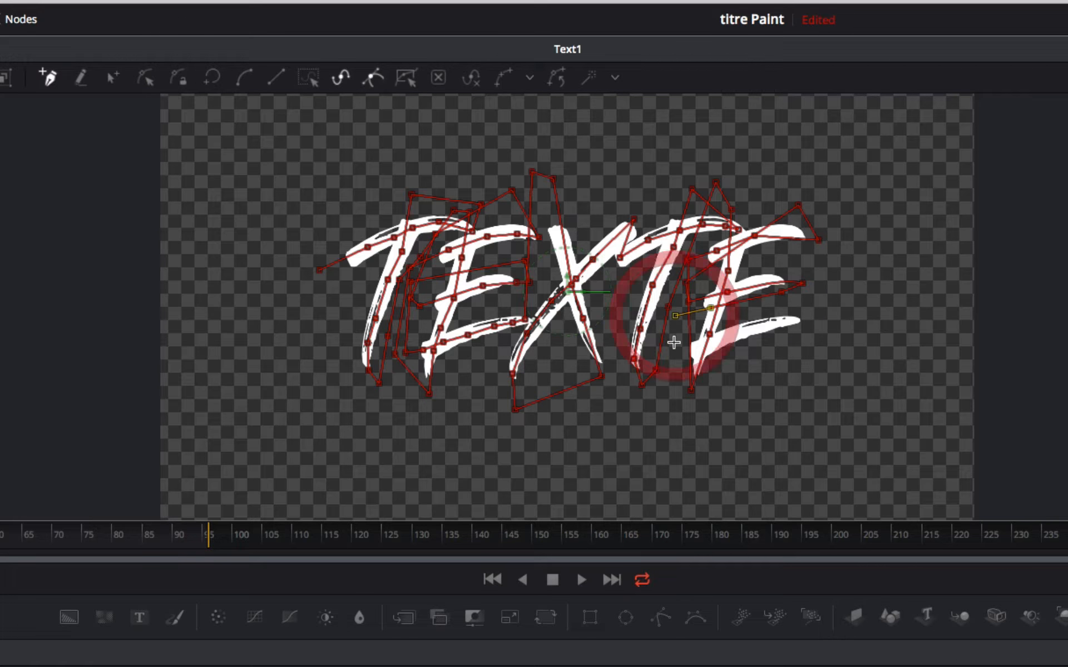
{"action": "left_click", "coordinate": [695, 350]}
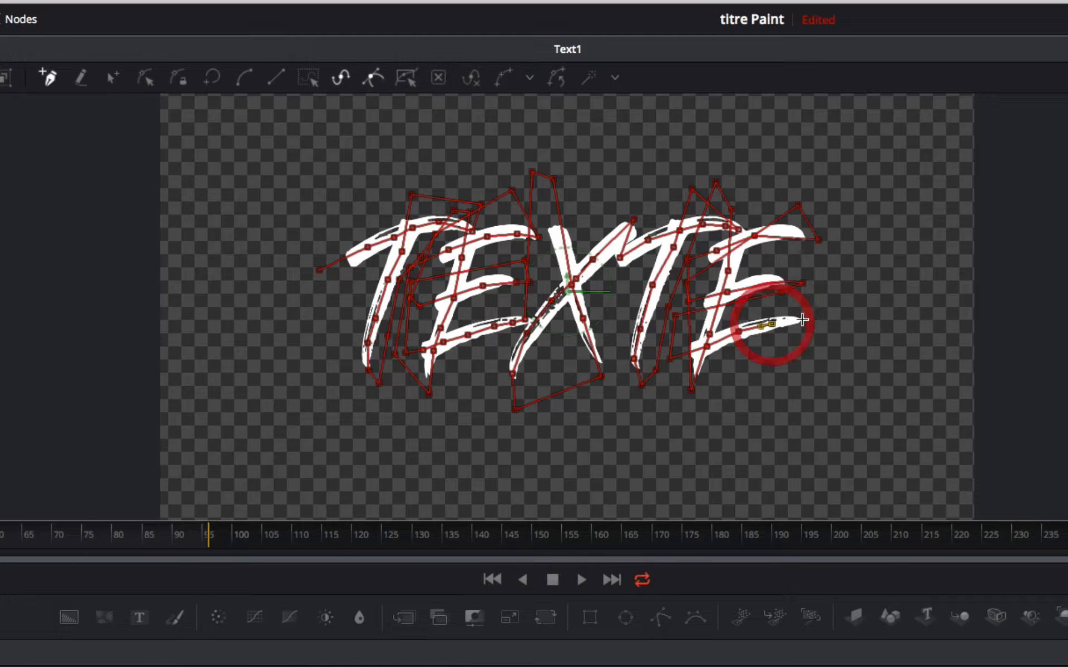
{"action": "left_click_drag", "start_coordinate": [808, 325], "coordinate": [827, 325]}
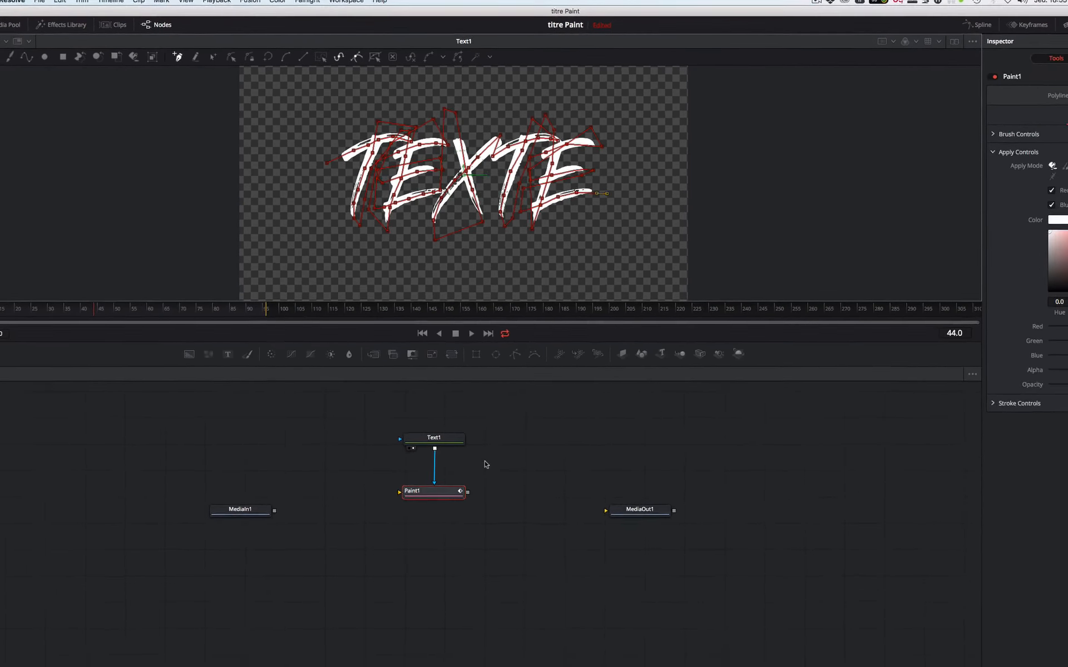
- Check Paint1's output in the viewer and switch the viewer back to Text1
{"action": "key", "text": "1"}
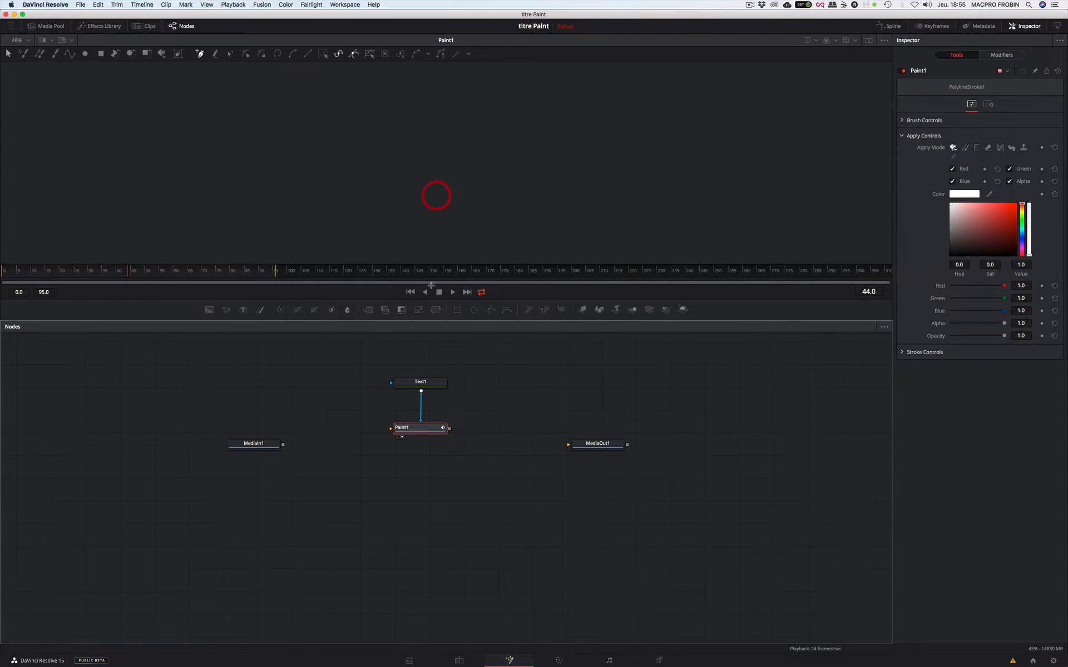
{"action": "left_click", "coordinate": [420, 426]}
{"action": "left_click_drag", "start_coordinate": [428, 385], "coordinate": [469, 137]}
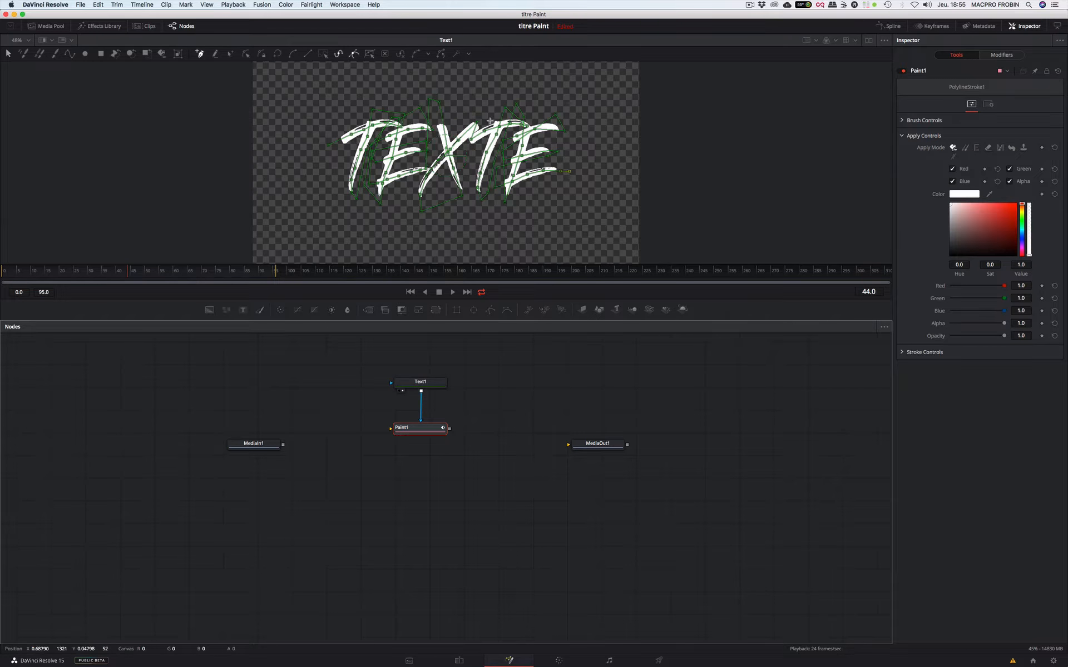
- Add a Background node connected to Paint1's background input, and show Merge1 in the viewer
{"action": "left_click", "coordinate": [425, 428]}
{"action": "left_click", "coordinate": [210, 311]}
{"action": "left_click", "coordinate": [457, 451]}
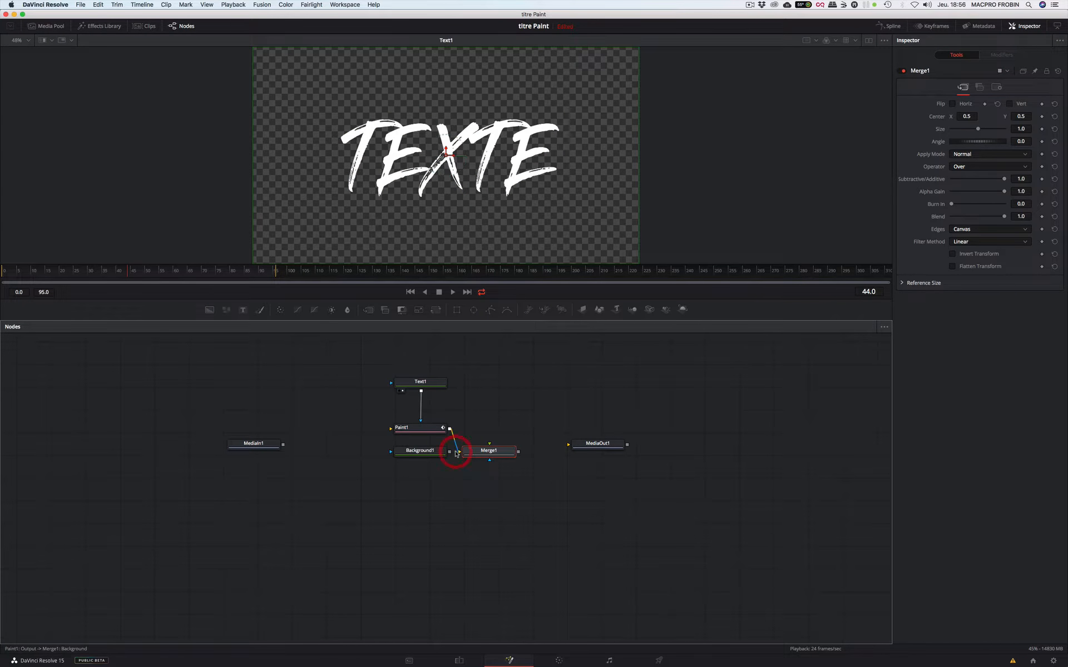
{"action": "mouse_move", "coordinate": [441, 452]}
{"action": "left_mouse_down"}
{"action": "mouse_move", "coordinate": [280, 387]}
{"action": "mouse_move", "coordinate": [335, 427]}
{"action": "mouse_move", "coordinate": [391, 431]}
{"action": "left_mouse_up"}
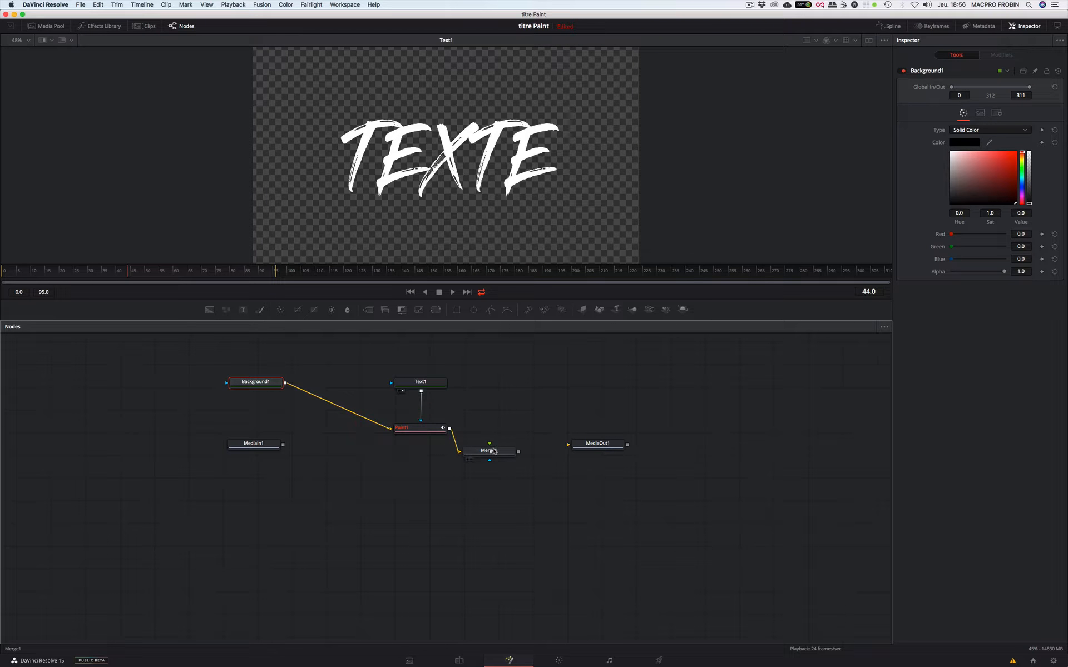
{"action": "mouse_move", "coordinate": [493, 452]}
{"action": "left_mouse_down"}
{"action": "mouse_move", "coordinate": [417, 464]}
{"action": "mouse_move", "coordinate": [431, 463]}
{"action": "mouse_move", "coordinate": [436, 244]}
{"action": "left_mouse_up"}
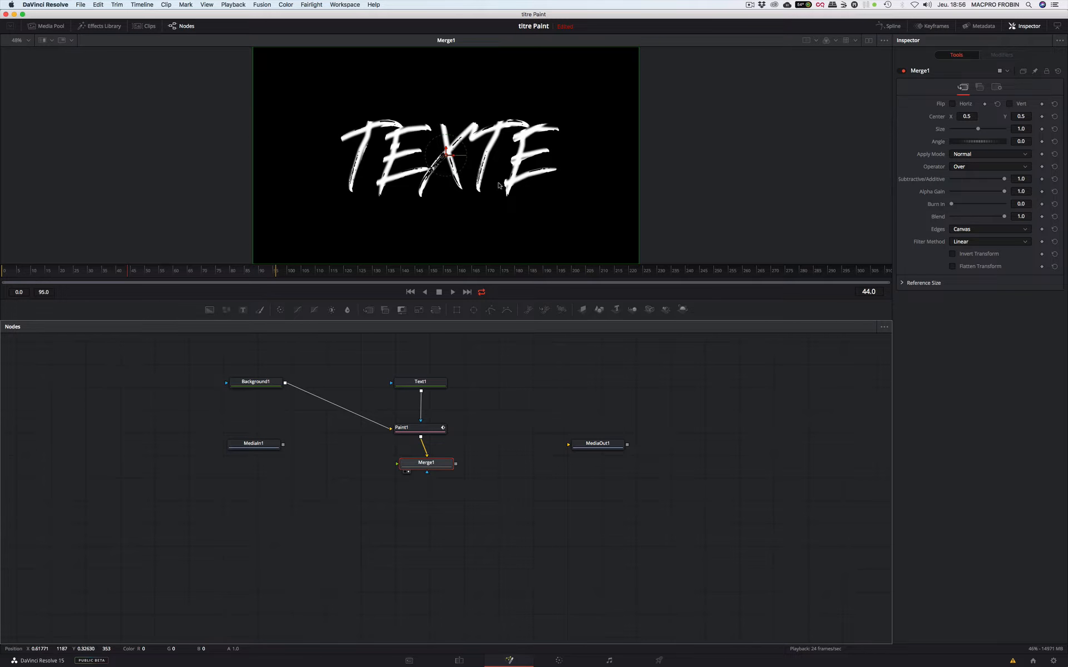
- Make Background1 fully transparent by setting its alpha to 0.0
{"action": "left_click", "coordinate": [415, 427]}
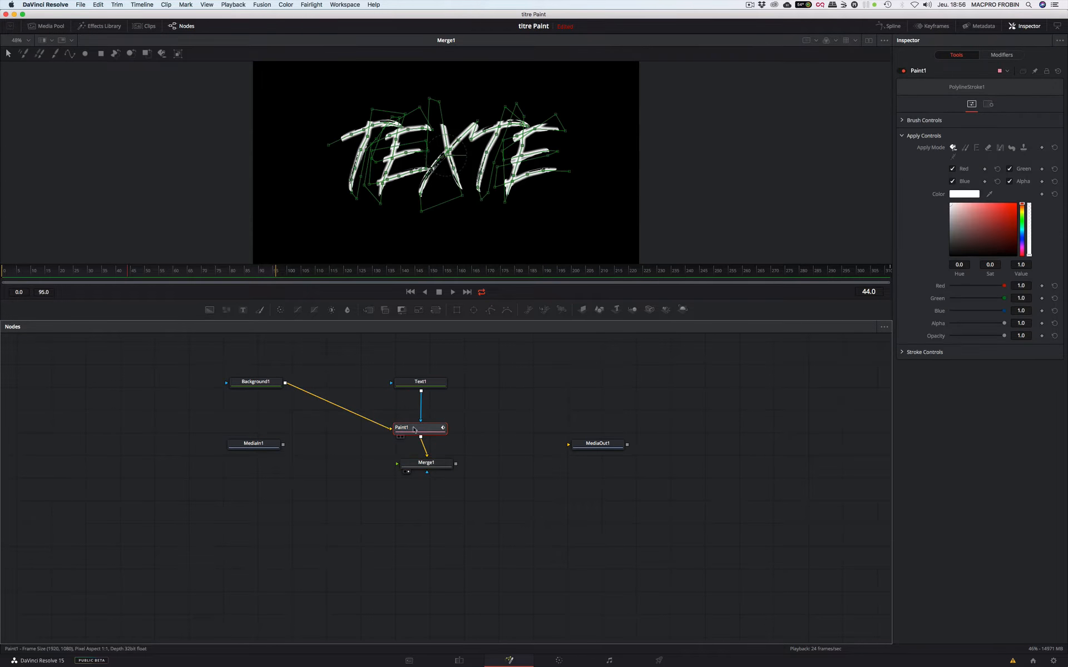
{"action": "left_click", "coordinate": [268, 383]}
{"action": "left_click_drag", "start_coordinate": [1004, 272], "coordinate": [915, 272]}
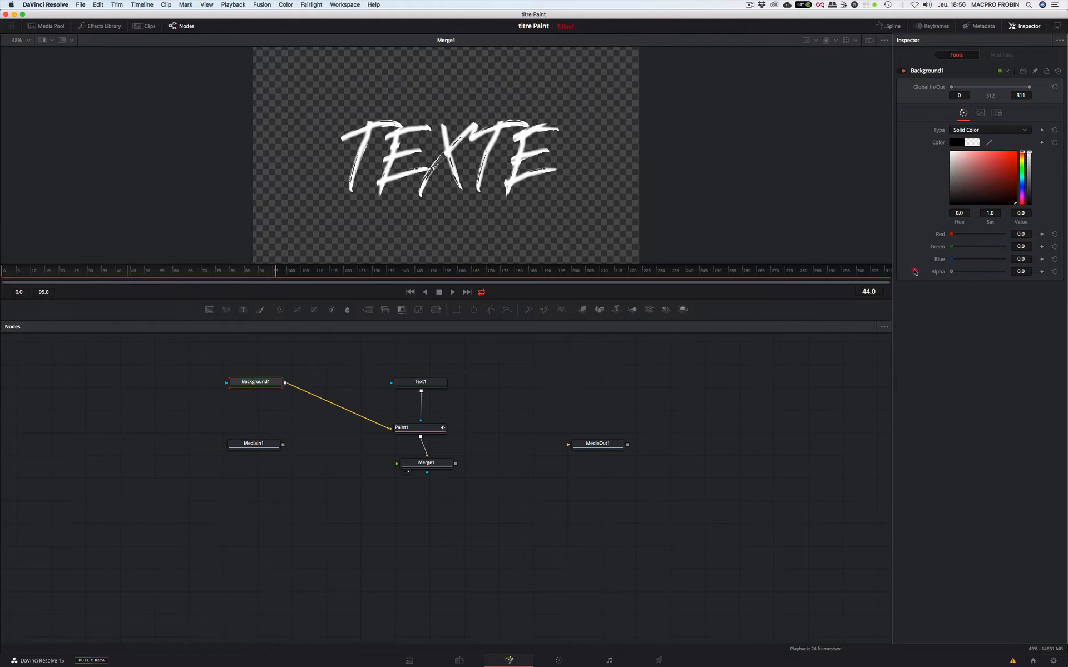
- Move MediaIn1 lower in the node graph and select Background1
{"action": "left_click_drag", "start_coordinate": [268, 442], "coordinate": [271, 504]}
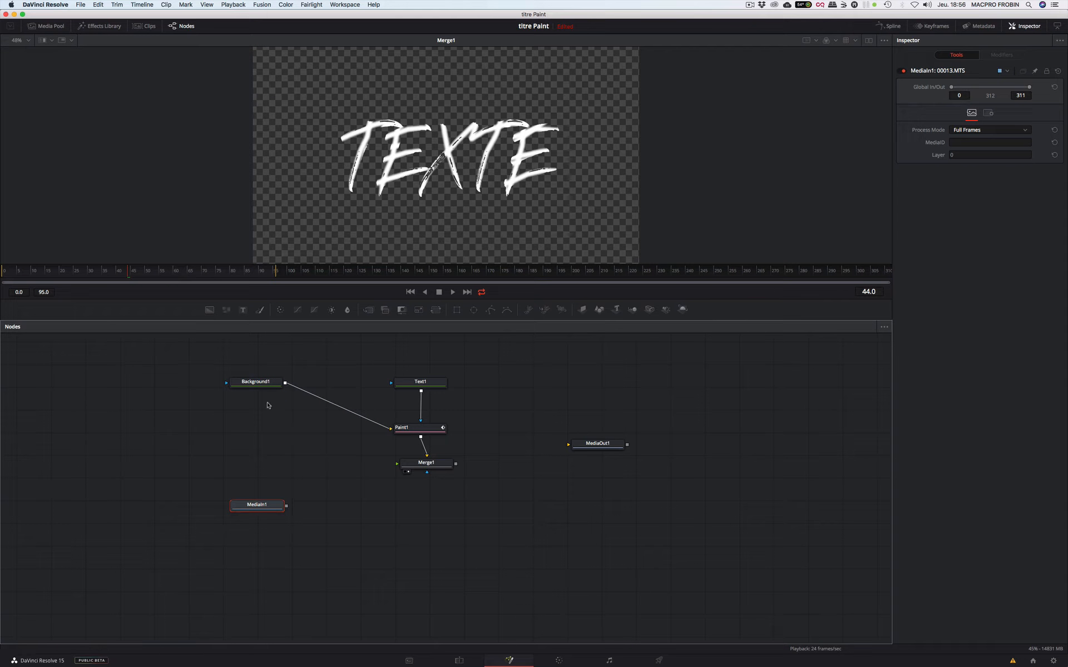
{"action": "left_click", "coordinate": [267, 382]}
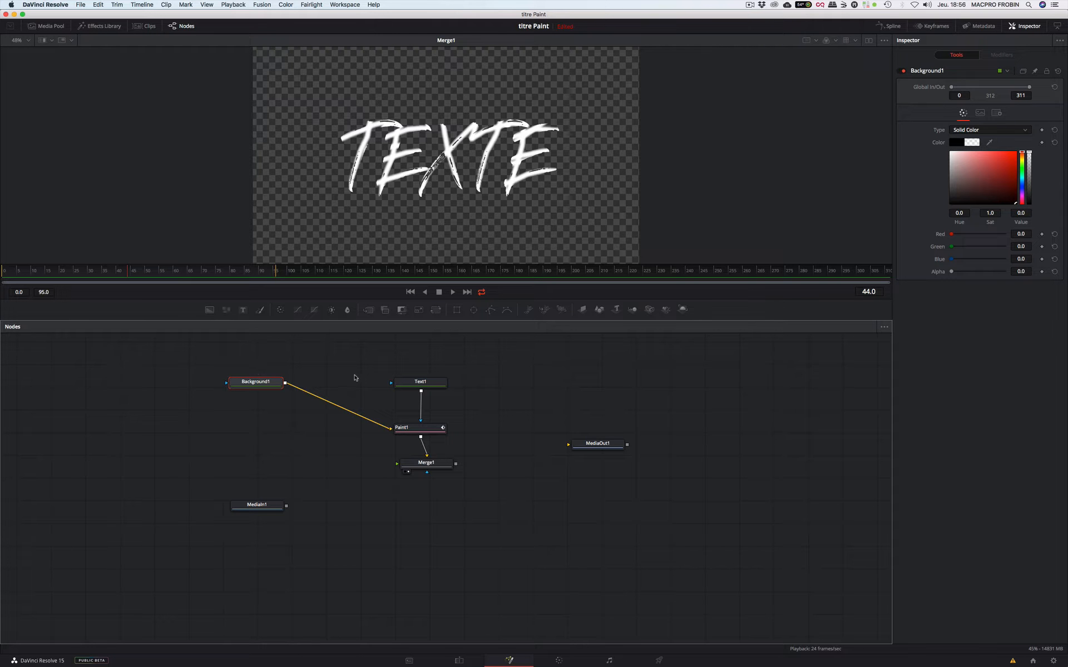
- Set the Paint1 stroke's brush size to 0.0386 and its softness to 0.3
{"action": "mouse_move", "coordinate": [952, 272]}
{"action": "left_mouse_down"}
{"action": "mouse_move", "coordinate": [1022, 271]}
{"action": "mouse_move", "coordinate": [940, 274]}
{"action": "left_mouse_up"}
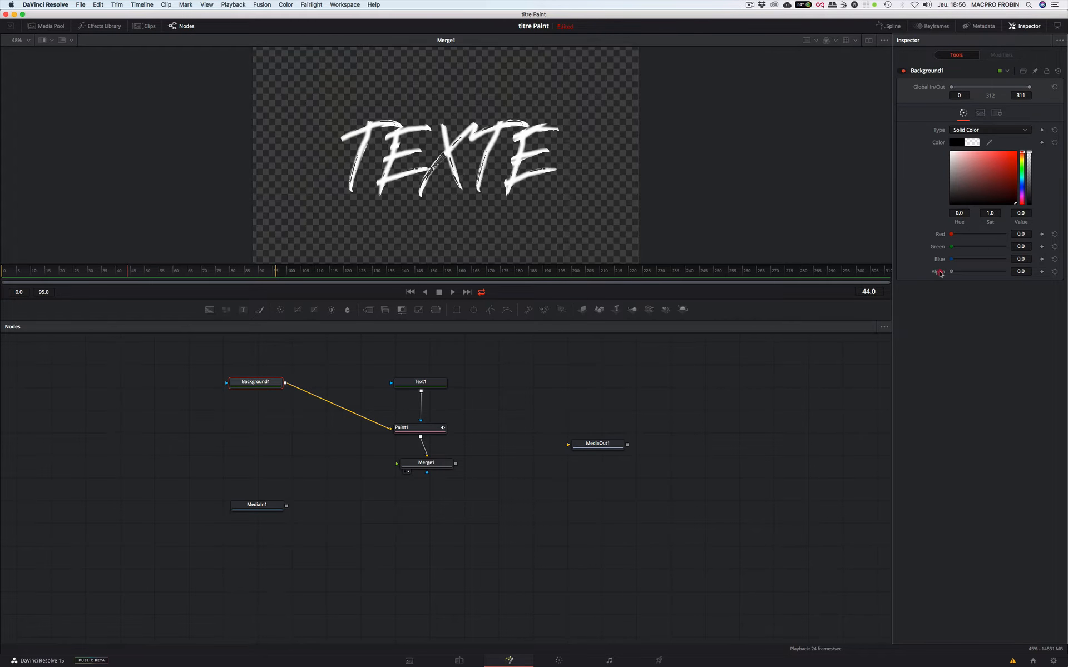
{"action": "left_click", "coordinate": [421, 428]}
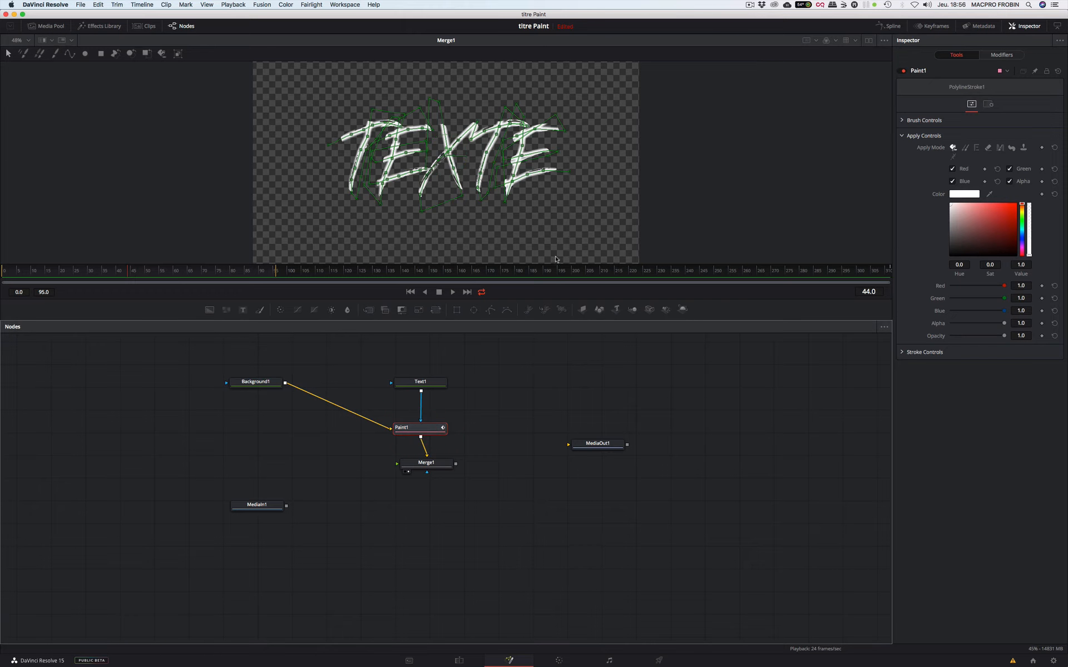
{"action": "left_click", "coordinate": [902, 120]}
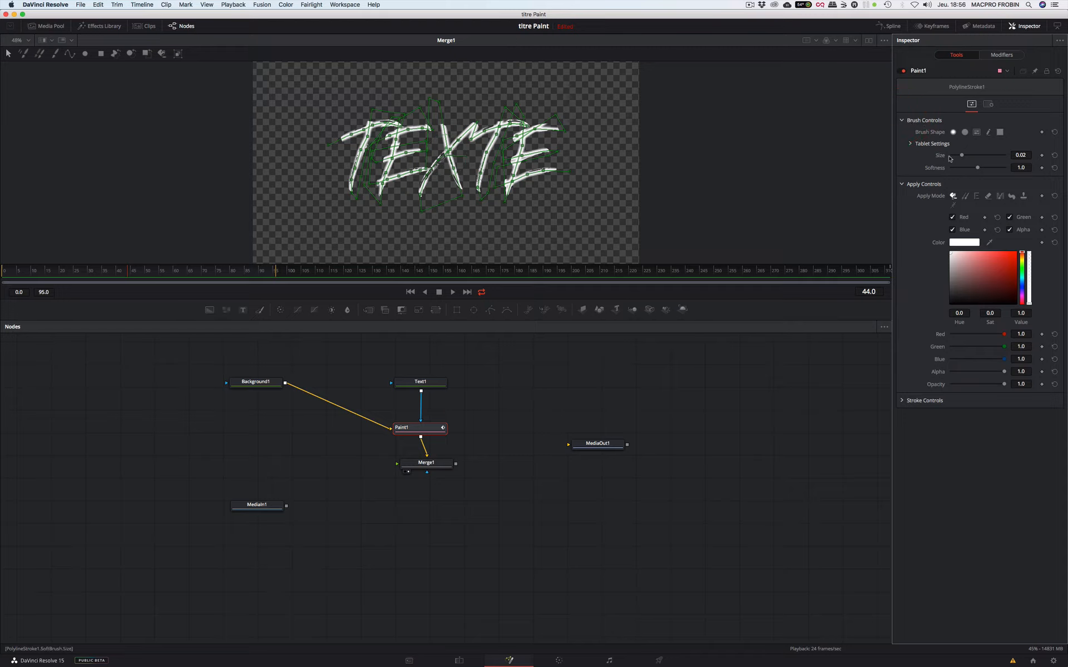
{"action": "mouse_move", "coordinate": [963, 157]}
{"action": "left_mouse_down"}
{"action": "mouse_move", "coordinate": [975, 157]}
{"action": "mouse_move", "coordinate": [950, 169]}
{"action": "mouse_move", "coordinate": [977, 169]}
{"action": "mouse_move", "coordinate": [946, 170]}
{"action": "mouse_move", "coordinate": [969, 158]}
{"action": "left_mouse_up"}
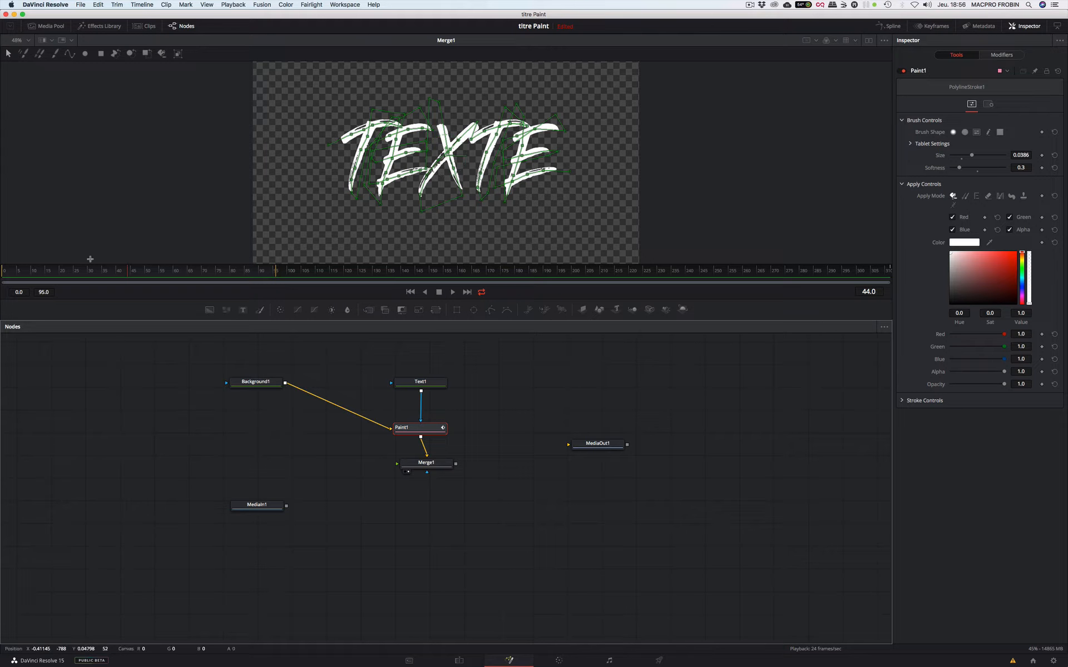
- Keyframe the stroke's Write On end from 0.0 at frame 0 to 1.0 at frame 30
{"action": "left_click", "coordinate": [78, 272]}
{"action": "left_click", "coordinate": [902, 401]}
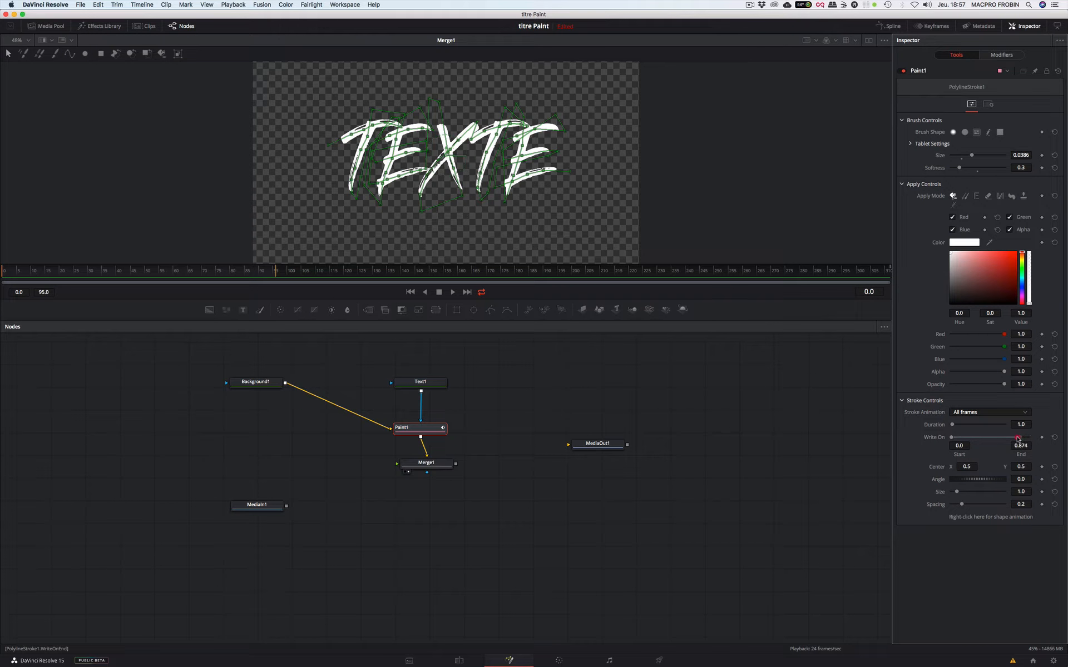
{"action": "left_click_drag", "start_coordinate": [1017, 438], "coordinate": [952, 438]}
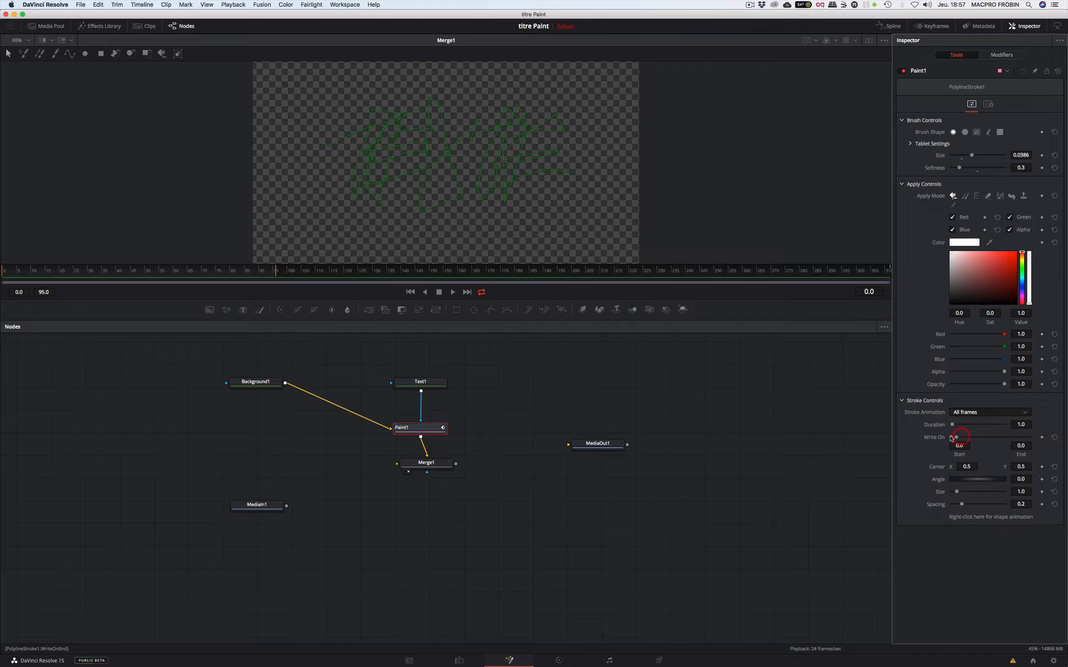
{"action": "left_click", "coordinate": [1042, 437]}
{"action": "left_click_drag", "start_coordinate": [969, 440], "coordinate": [1044, 440]}
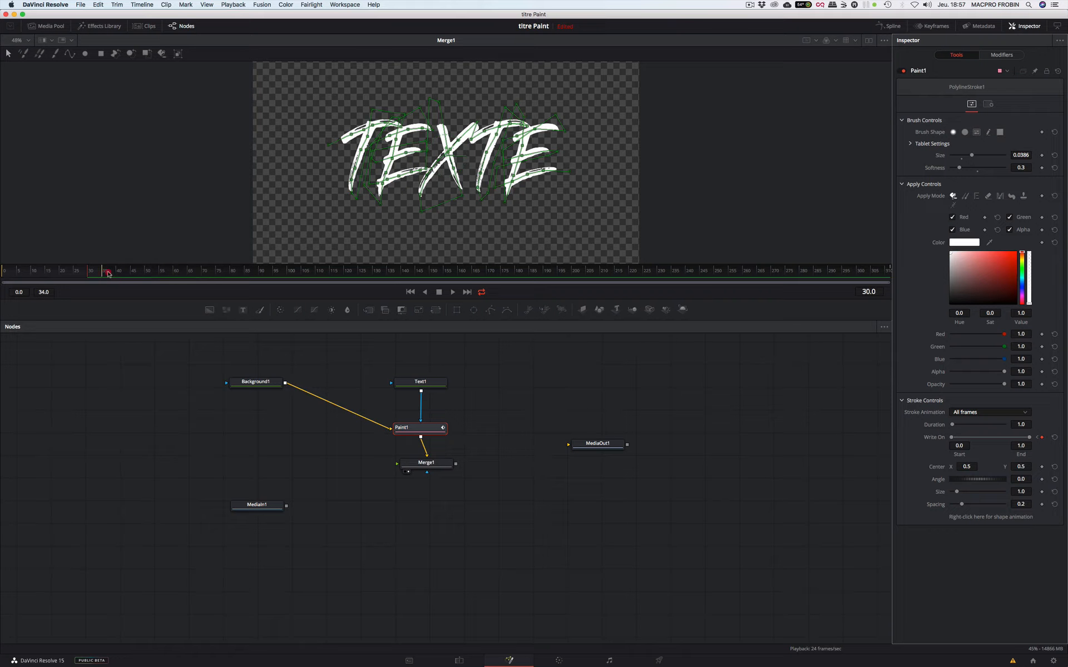
- Play back frames 0 to 38 of the write-on and inspect the stroke's control points at the ends of the first E
{"action": "key", "text": "space"}
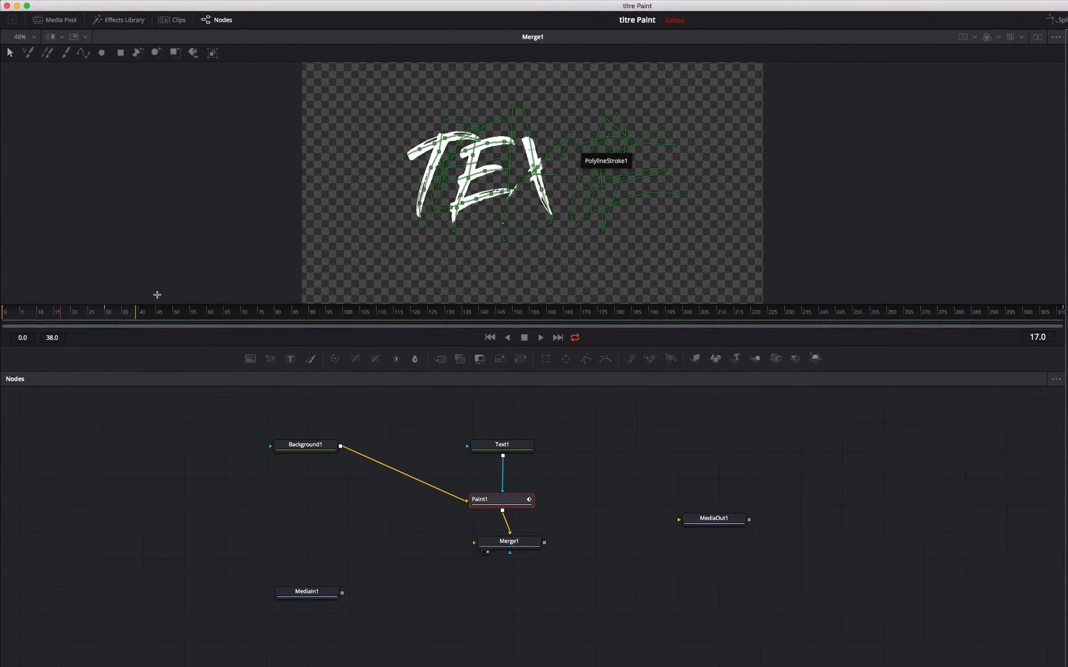
{"action": "left_click_drag", "start_coordinate": [58, 300], "coordinate": [44, 299]}
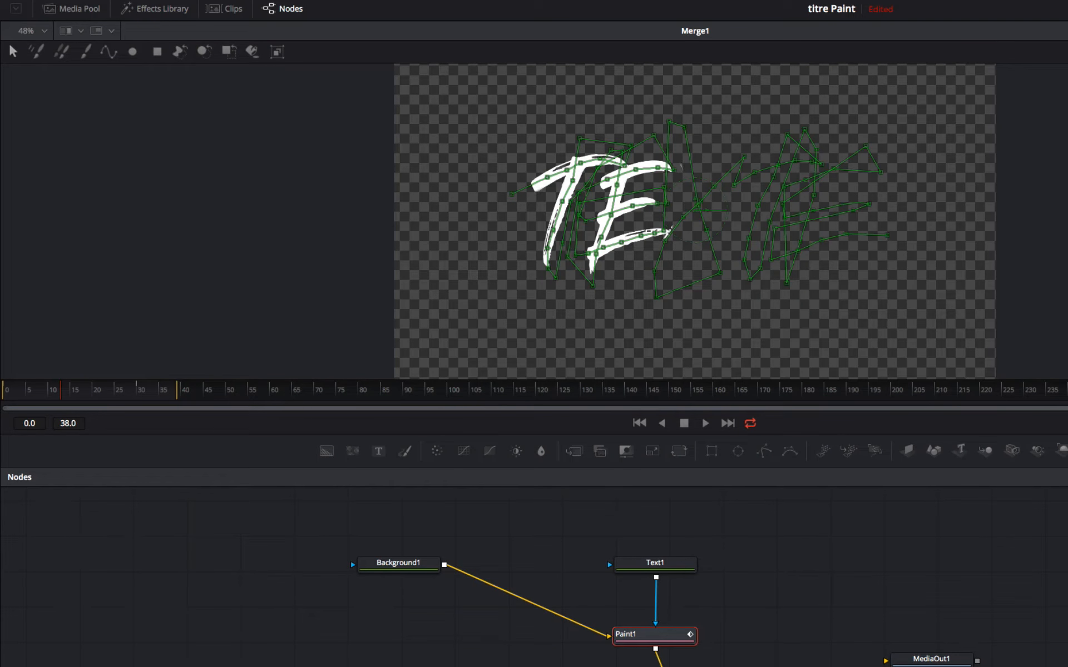
{"action": "left_click", "coordinate": [674, 173]}
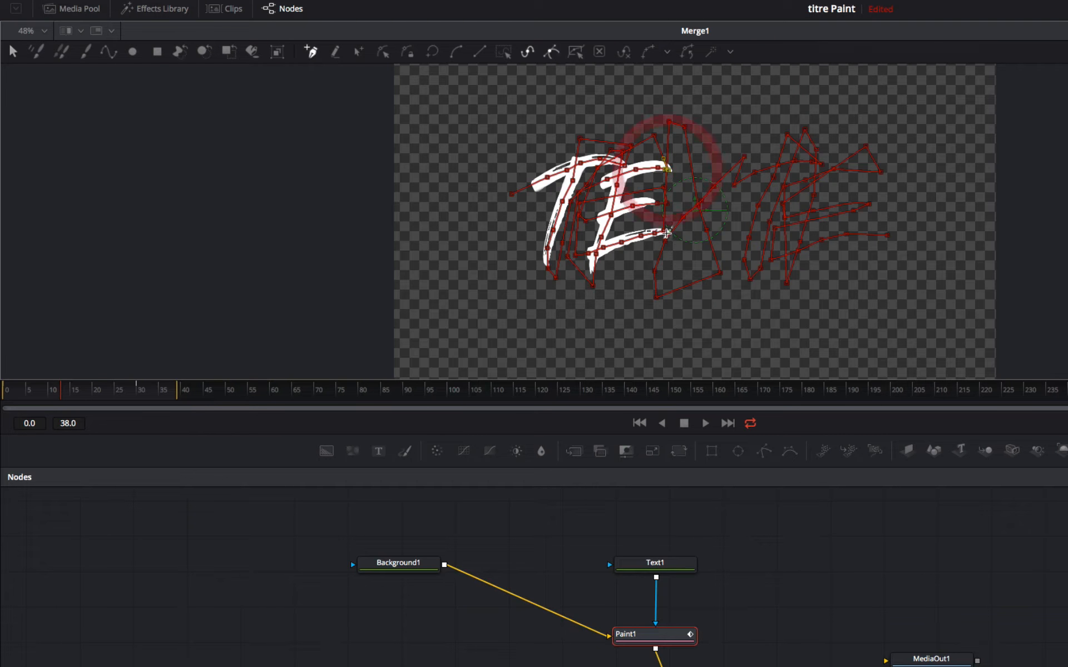
{"action": "left_click", "coordinate": [662, 233]}
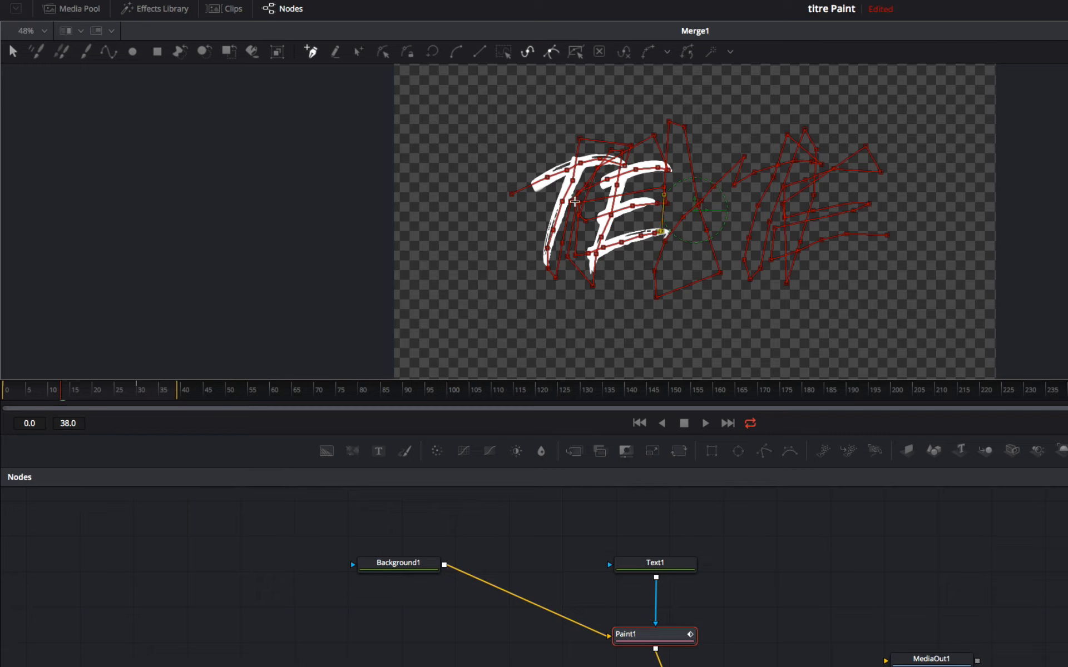
{"action": "mouse_move", "coordinate": [61, 397]}
{"action": "left_mouse_down"}
{"action": "mouse_move", "coordinate": [29, 397]}
{"action": "mouse_move", "coordinate": [38, 396]}
{"action": "left_mouse_up"}
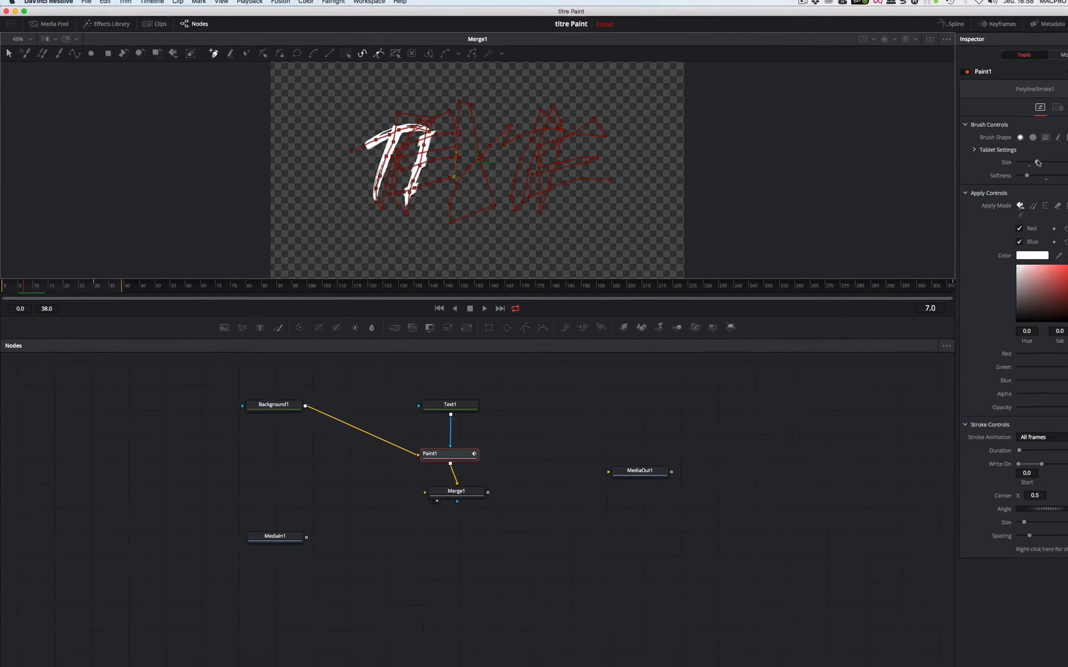
- Try a smaller brush size of 0.0213 and a different softness on the Paint1 stroke, and play back the write-on
{"action": "left_click_drag", "start_coordinate": [965, 156], "coordinate": [964, 156]}
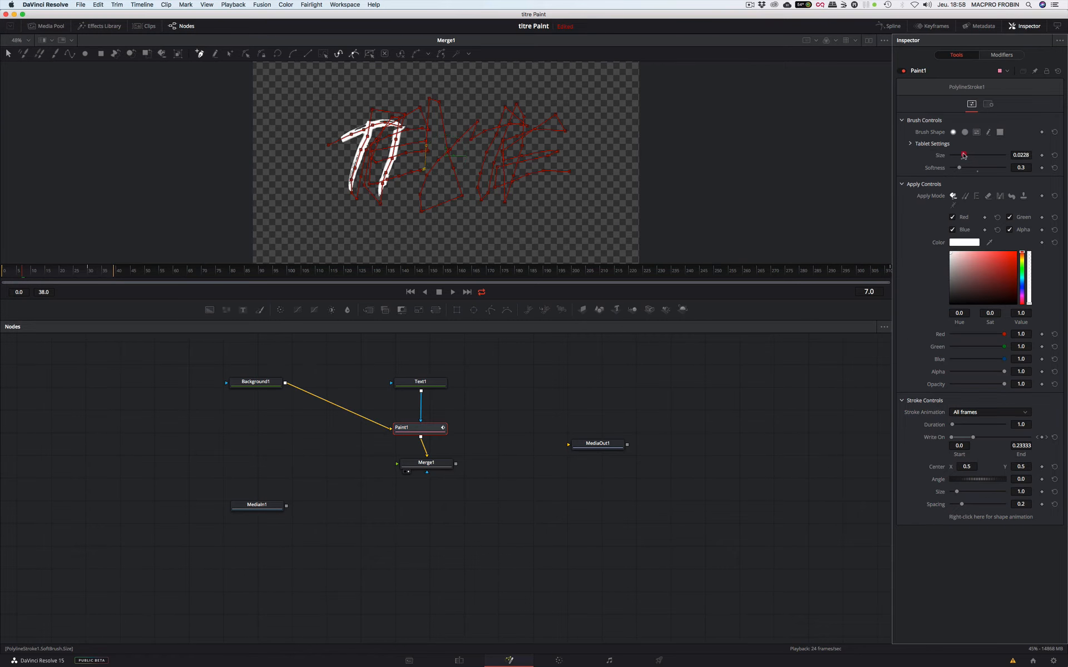
{"action": "key", "text": "space"}
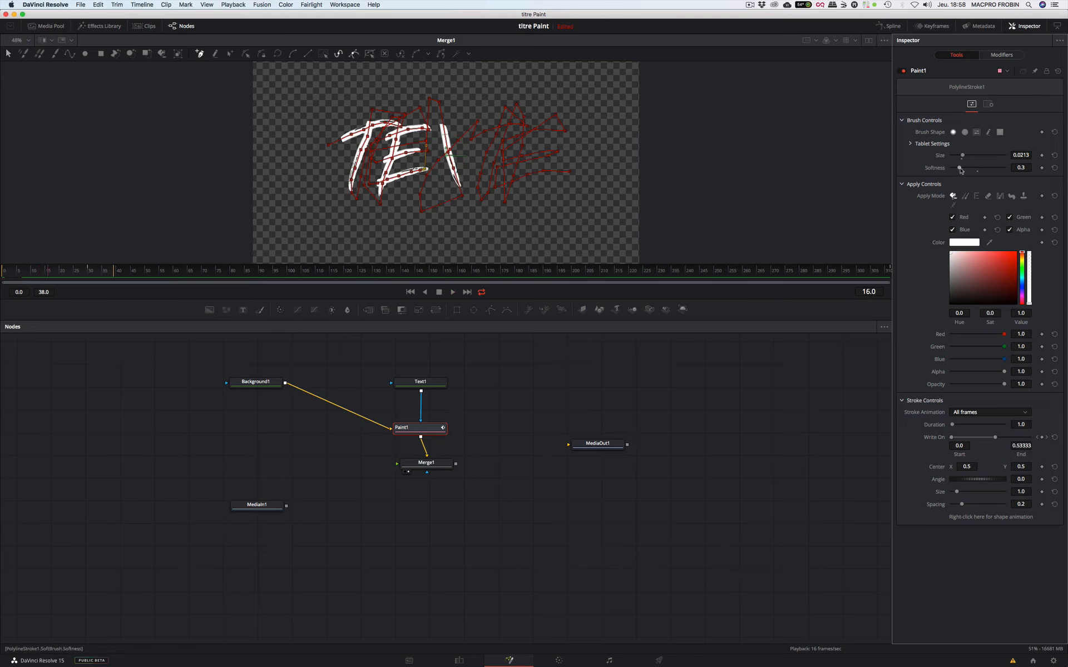
{"action": "left_click_drag", "start_coordinate": [964, 170], "coordinate": [969, 171]}
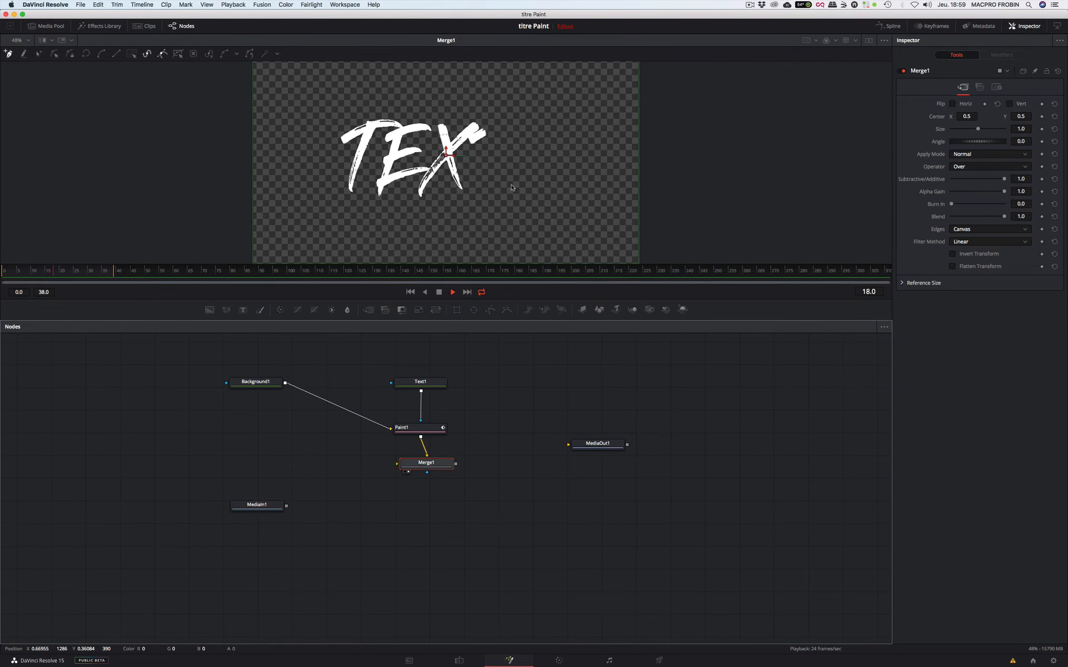
{"action": "key", "text": "space"}
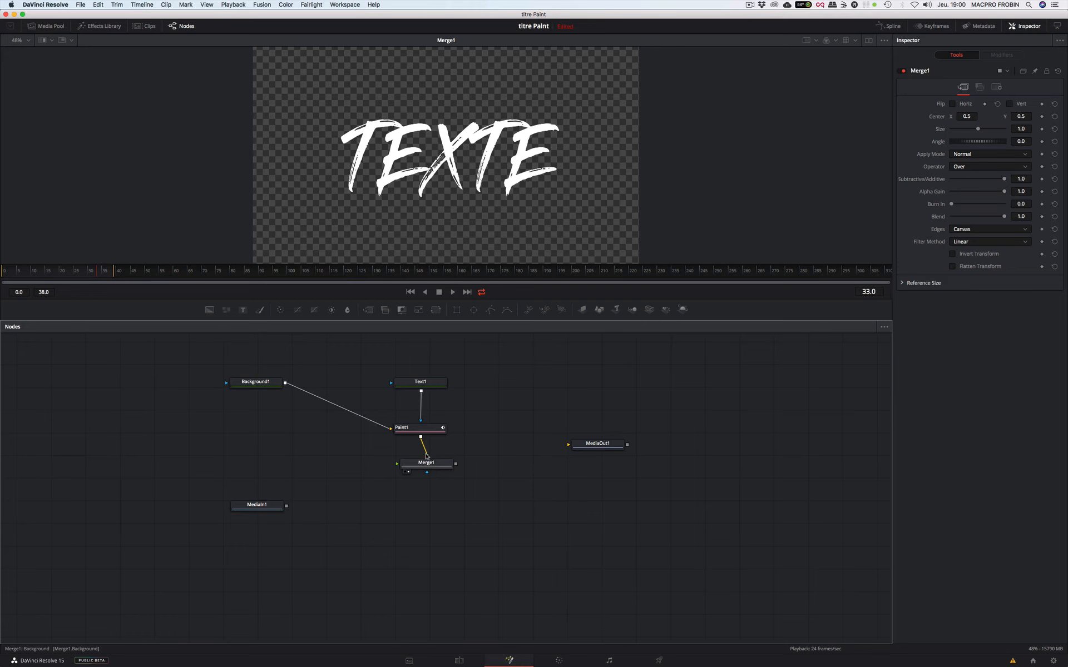
- Connect Paint1 to Merge1's foreground and MediaIn1 to its background, and route Merge1 into MediaOut1
{"action": "mouse_move", "coordinate": [426, 456]}
{"action": "left_mouse_down"}
{"action": "mouse_move", "coordinate": [322, 489]}
{"action": "mouse_move", "coordinate": [397, 466]}
{"action": "left_mouse_up"}
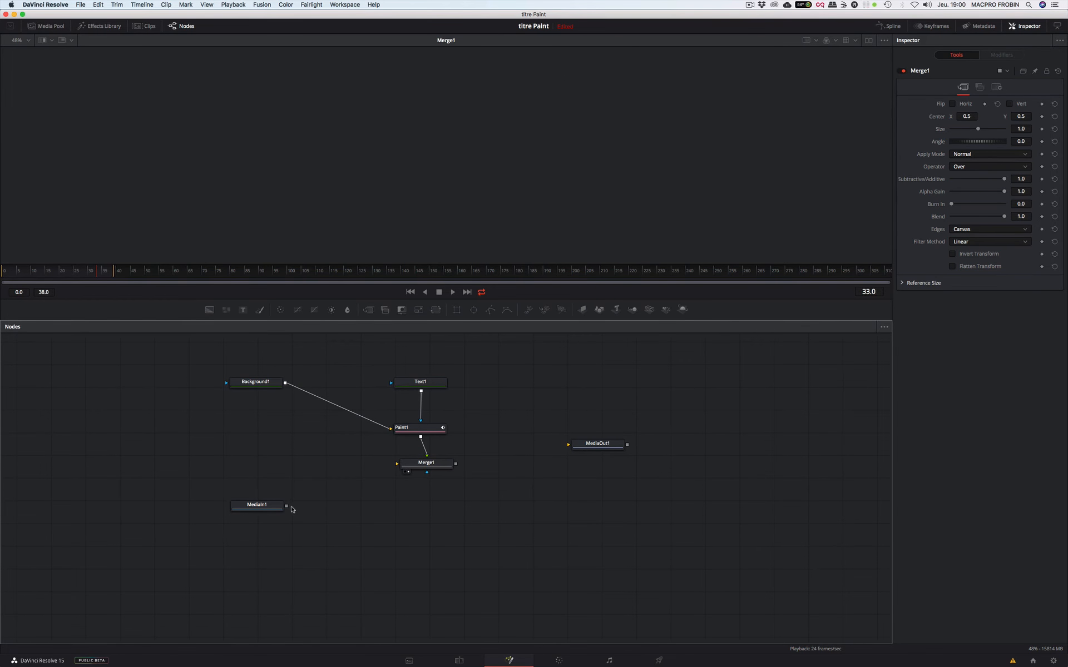
{"action": "left_click_drag", "start_coordinate": [290, 507], "coordinate": [397, 463]}
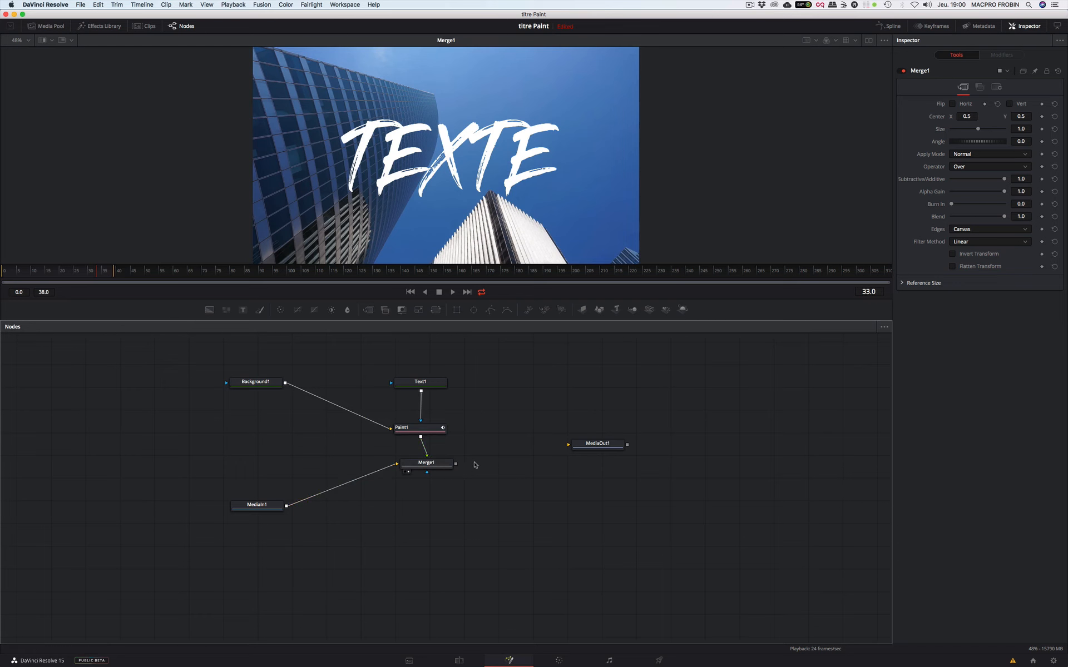
{"action": "left_click_drag", "start_coordinate": [456, 464], "coordinate": [568, 445]}
- Check the composited title on the Edit page timeline around 01:00:04:08, and return to the Fusion page
{"action": "left_click", "coordinate": [458, 661]}
{"action": "mouse_move", "coordinate": [467, 505]}
{"action": "left_mouse_down"}
{"action": "mouse_move", "coordinate": [437, 511]}
{"action": "mouse_move", "coordinate": [482, 510]}
{"action": "left_mouse_up"}
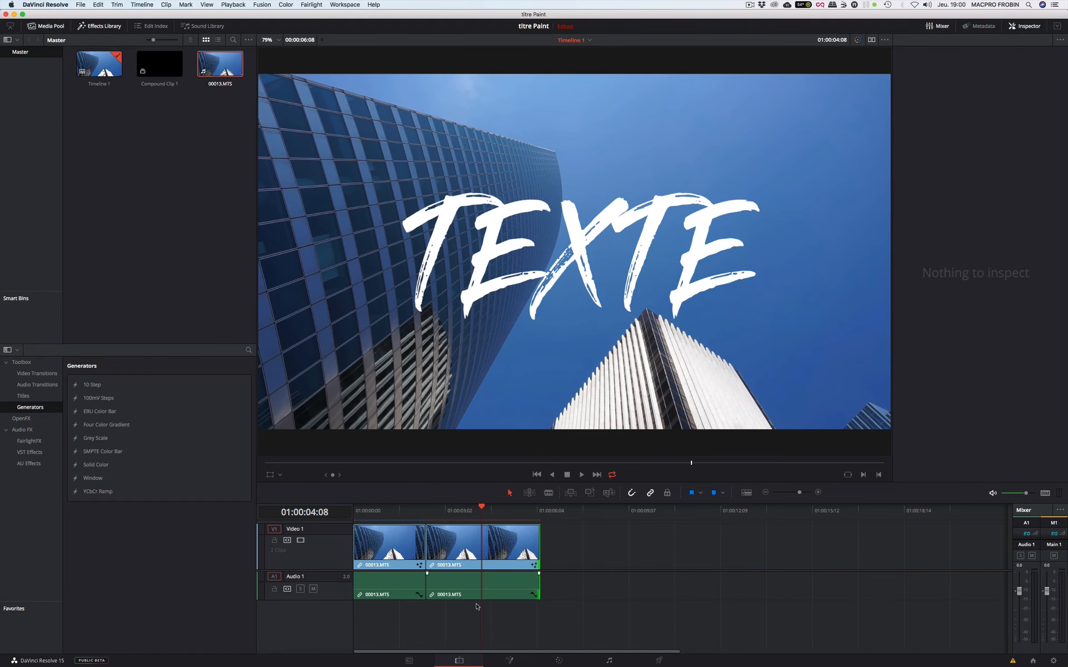
{"action": "left_click", "coordinate": [510, 661]}
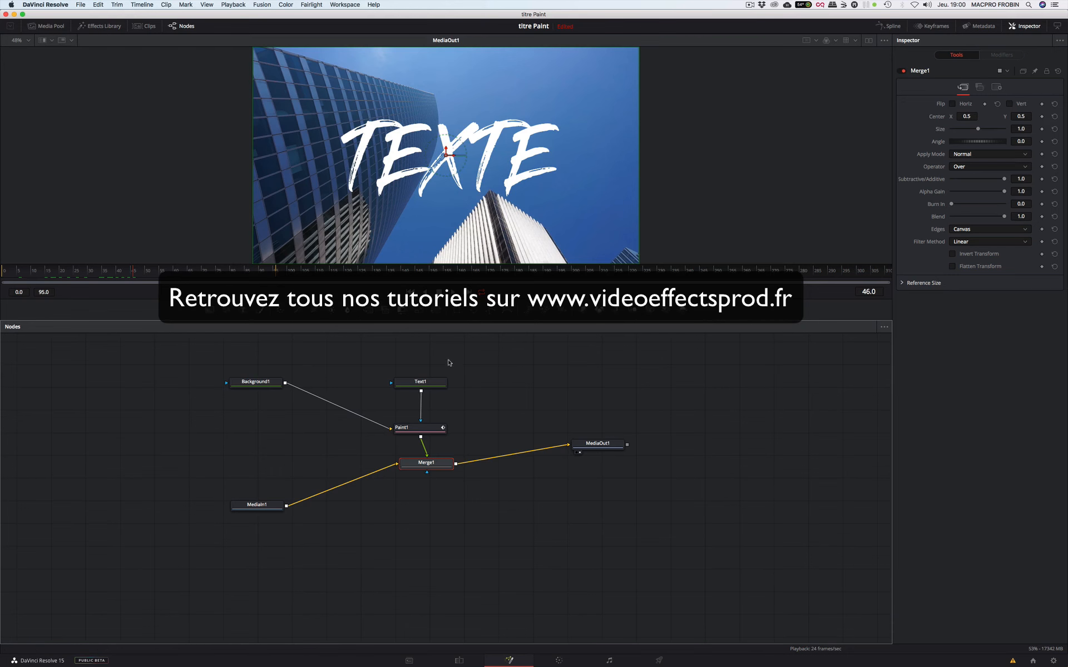
- Try enlarging Text1 to a size of 0.2402, undo the change, and reconnect Merge1 to MediaOut1
{"action": "left_click", "coordinate": [429, 383]}
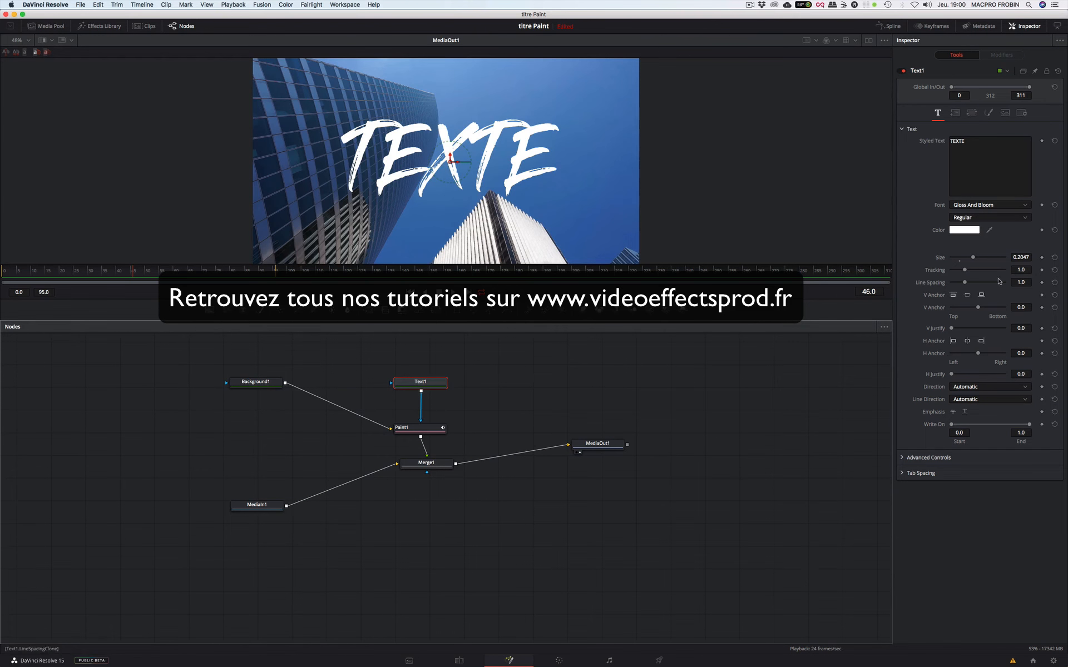
{"action": "left_click_drag", "start_coordinate": [972, 257], "coordinate": [977, 258]}
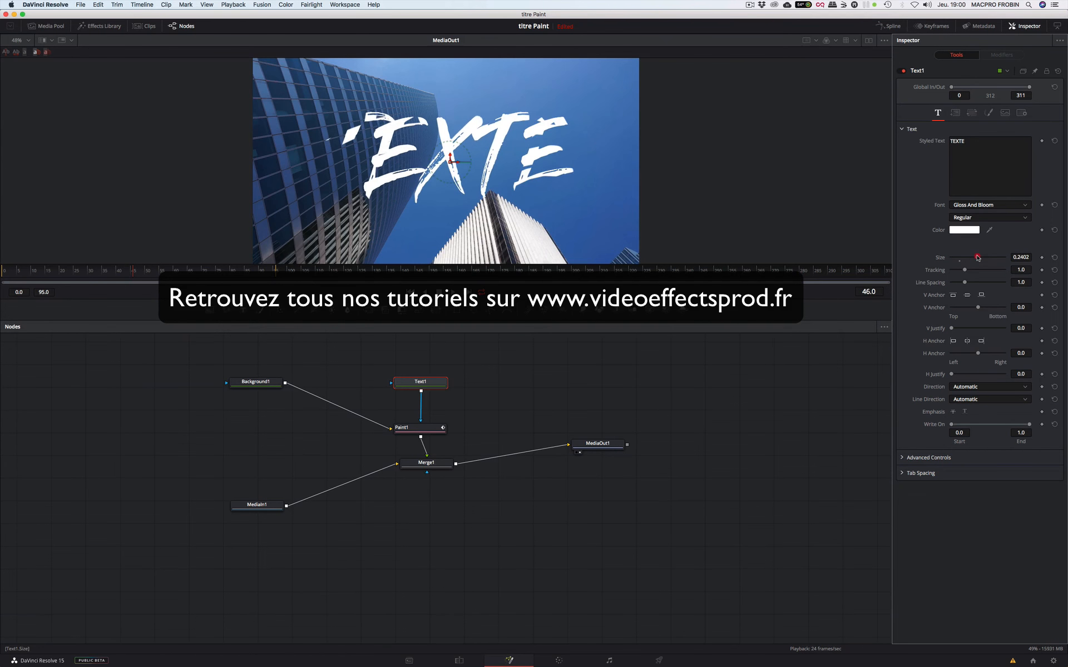
{"action": "key", "text": "super+z"}
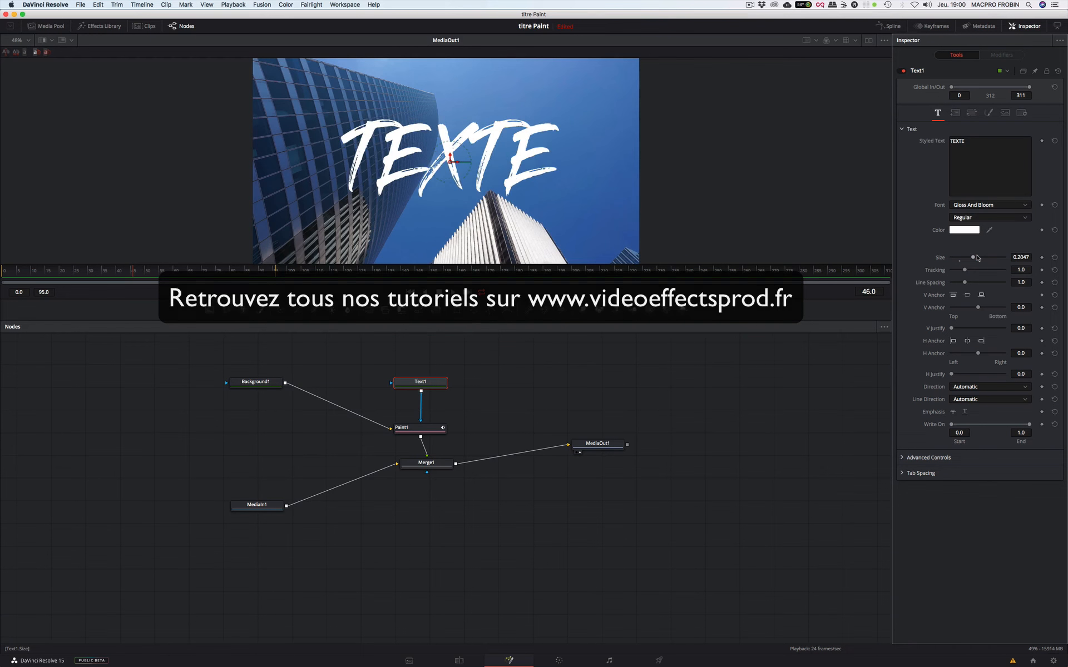
{"action": "key", "text": "super+z"}
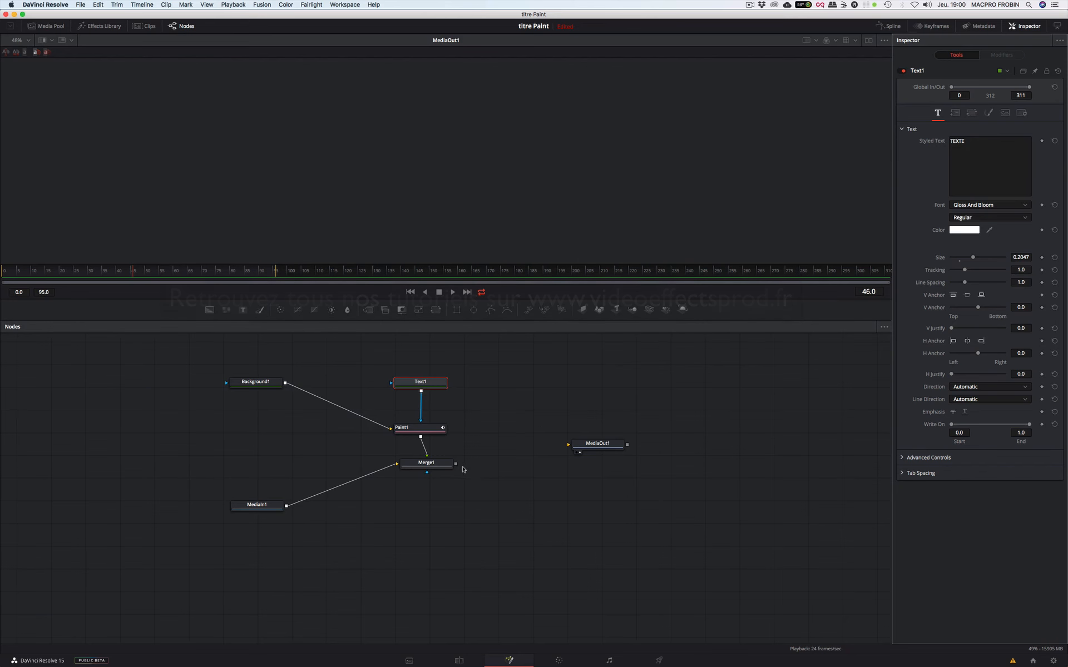
{"action": "left_click_drag", "start_coordinate": [455, 464], "coordinate": [573, 448]}
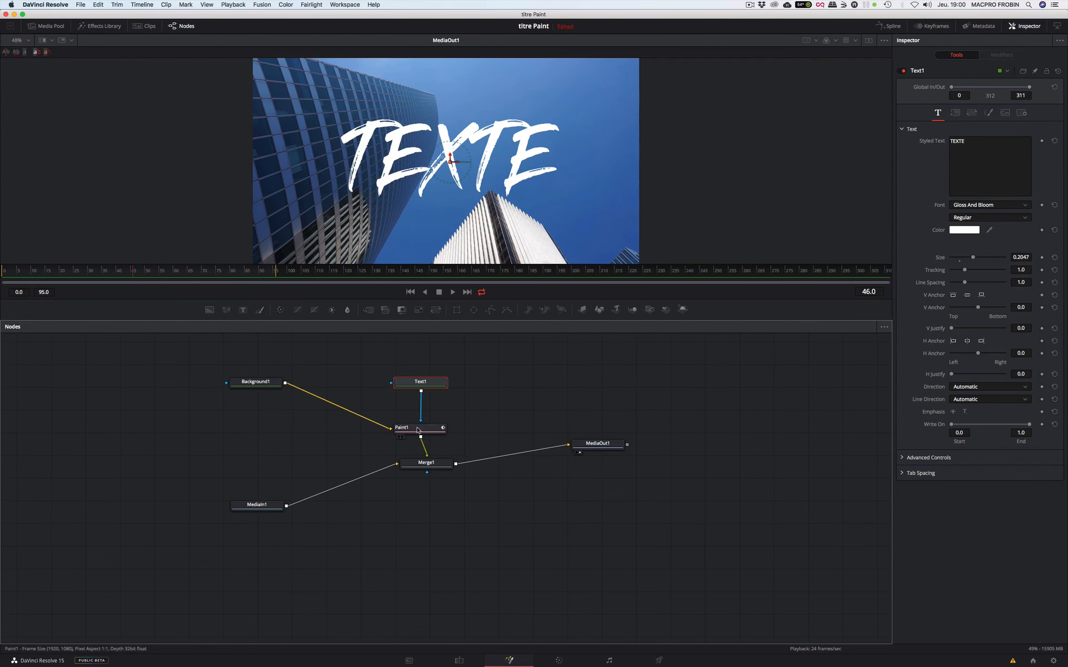
- Move Merge1 lower in the node graph, scale its foreground to a size of 0.64, and play back frames 0 to 38
{"action": "left_click_drag", "start_coordinate": [427, 463], "coordinate": [424, 482]}
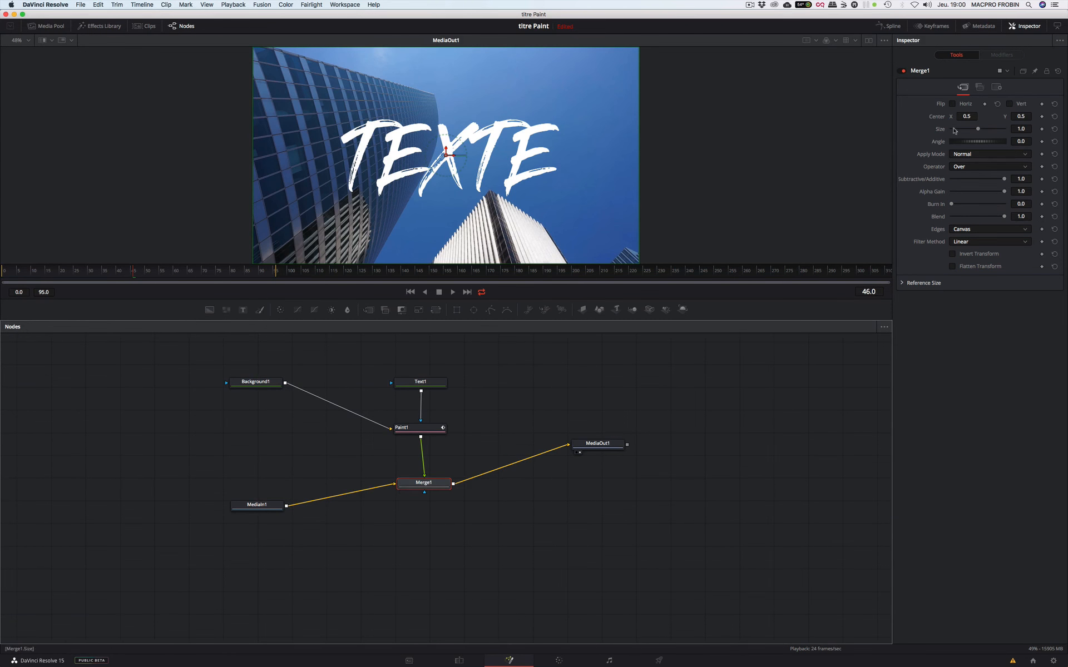
{"action": "mouse_move", "coordinate": [978, 131]}
{"action": "left_mouse_down"}
{"action": "mouse_move", "coordinate": [998, 130]}
{"action": "mouse_move", "coordinate": [969, 131]}
{"action": "left_mouse_up"}
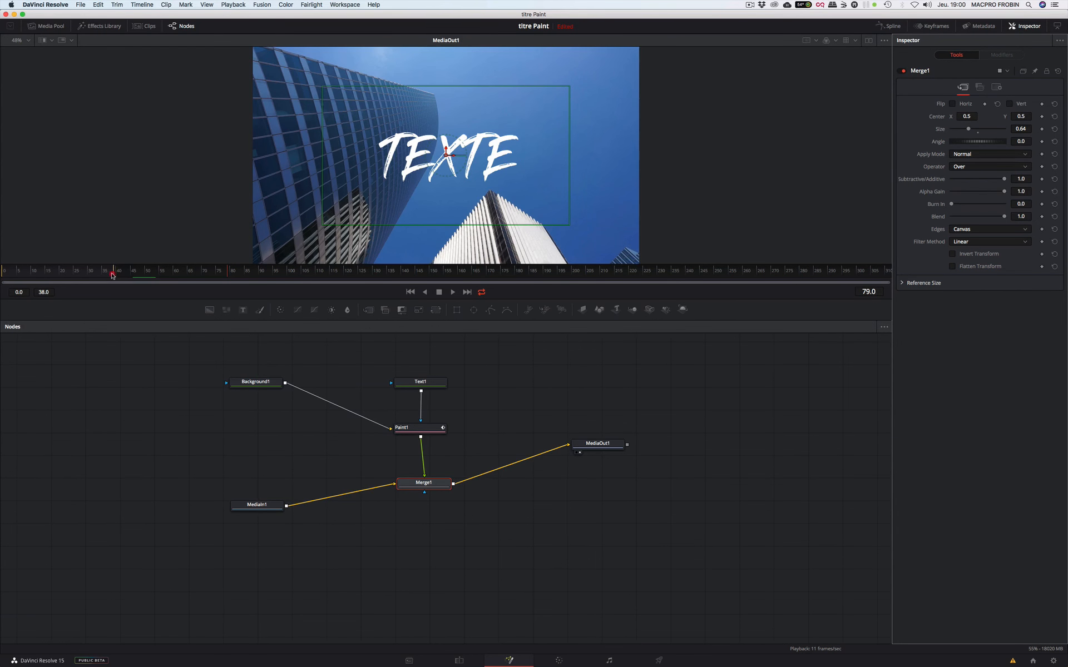
{"action": "key", "text": "space"}
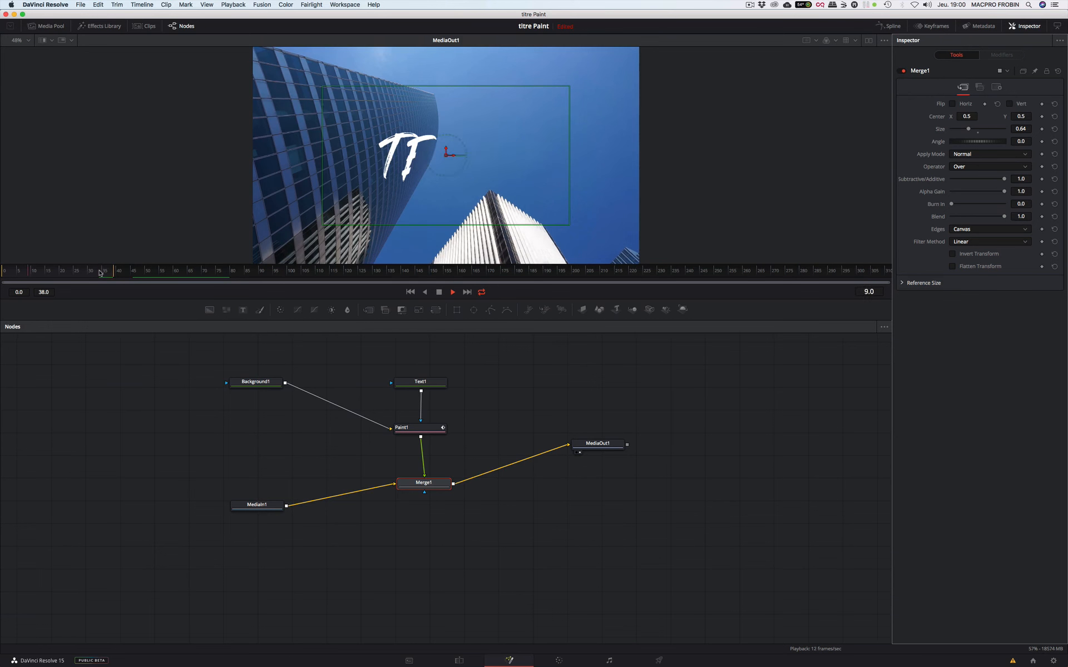